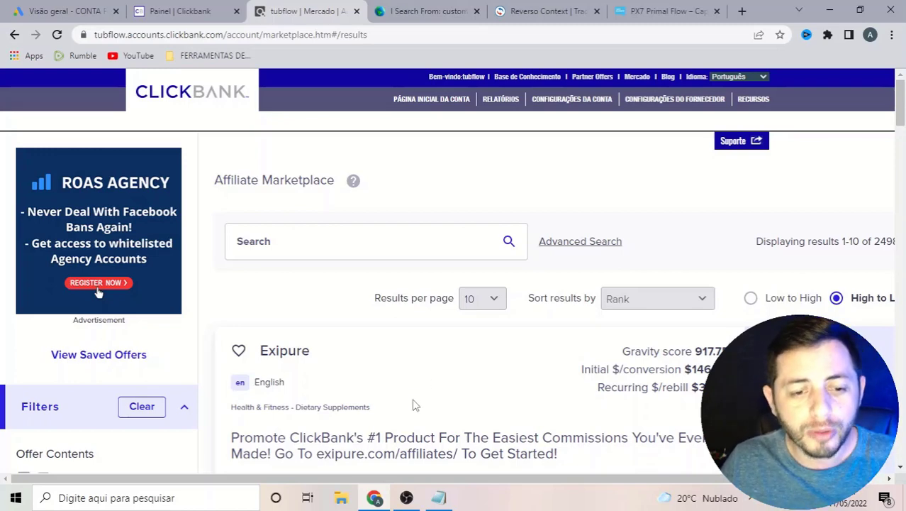
Create a HopLink for the Exipure offer using the prefilled account nickname and an empty Tracking ID.
scroll(420, 391, "down", 3)
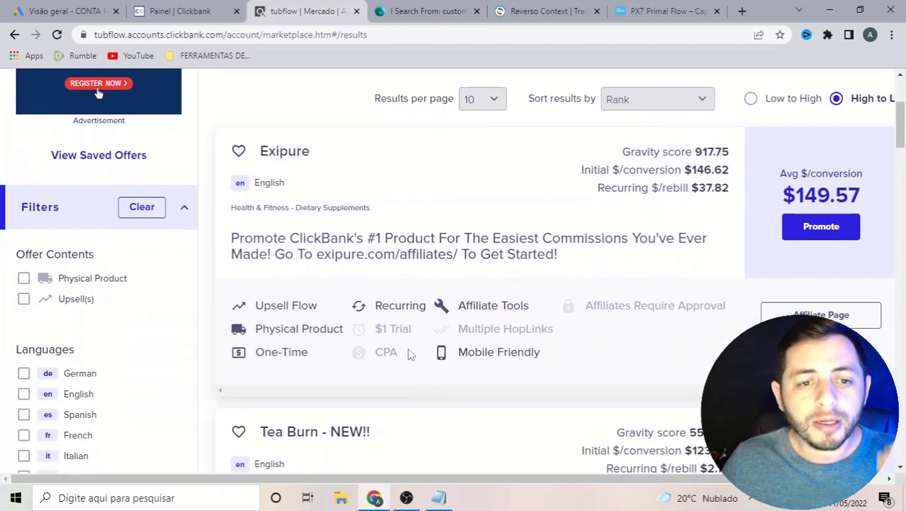
scroll(393, 360, "up", 2)
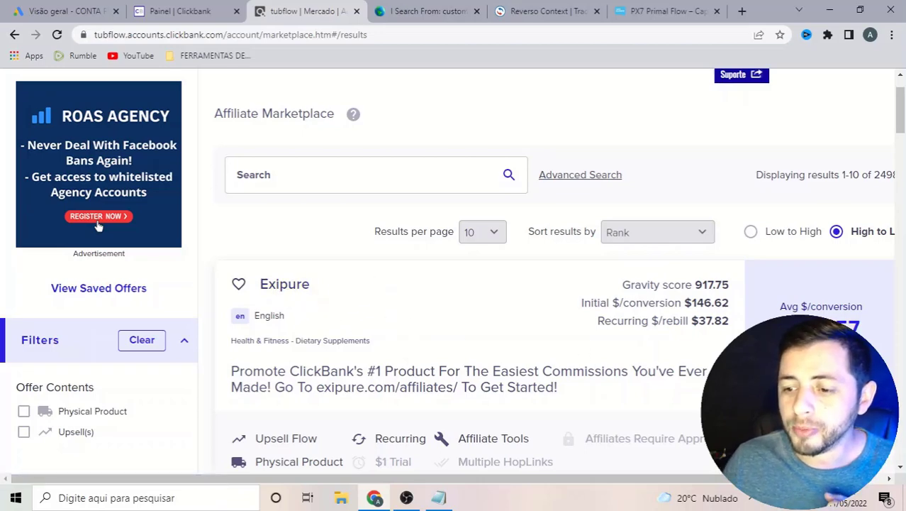
left_click(822, 369)
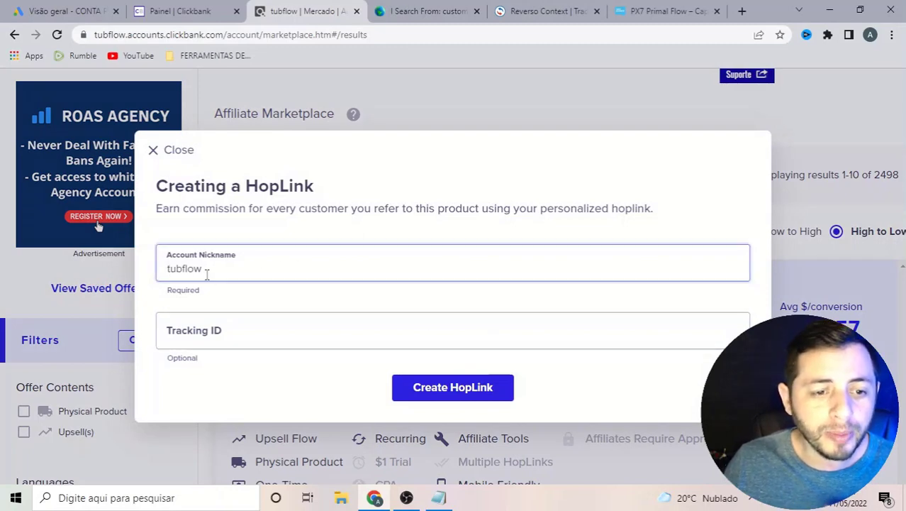
left_click(240, 329)
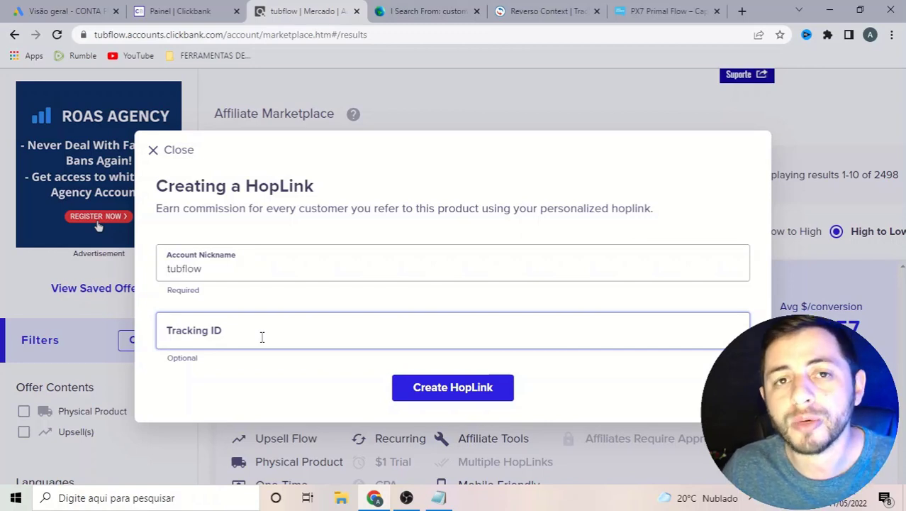
left_click(261, 337)
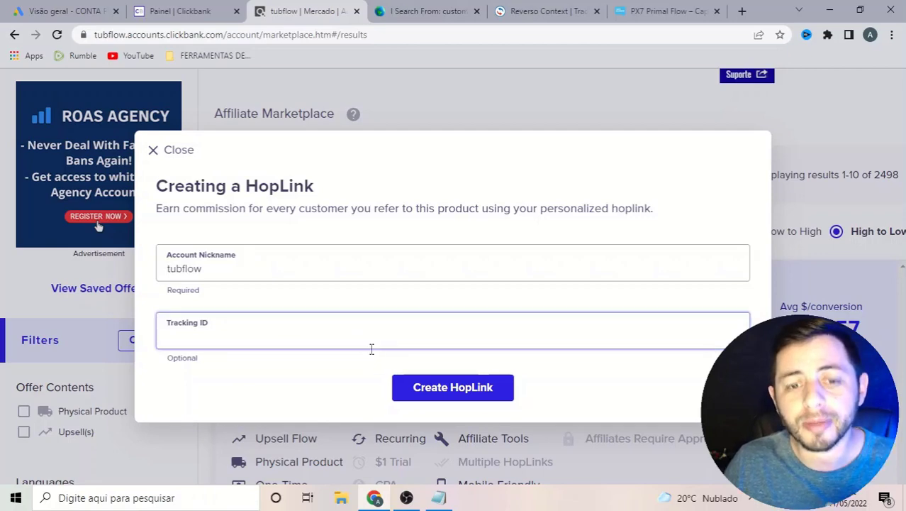
left_click(411, 364)
left_click(295, 342)
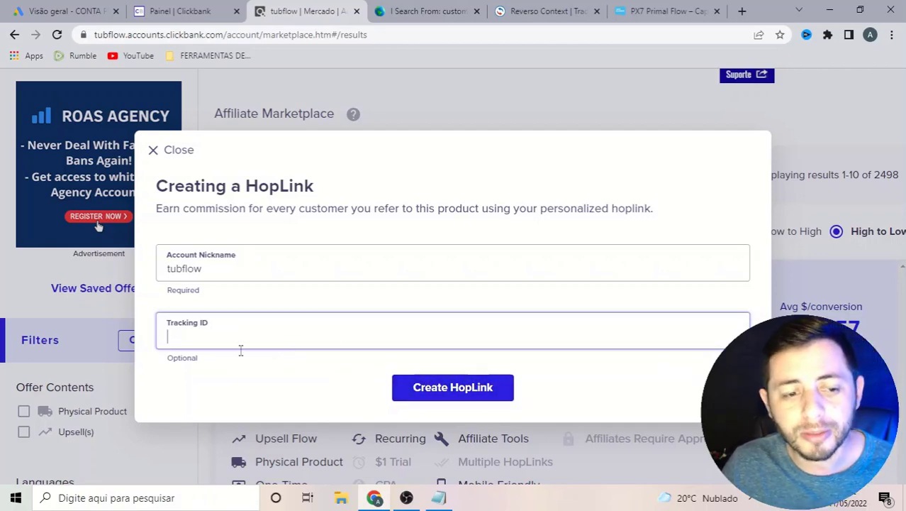
left_click(443, 394)
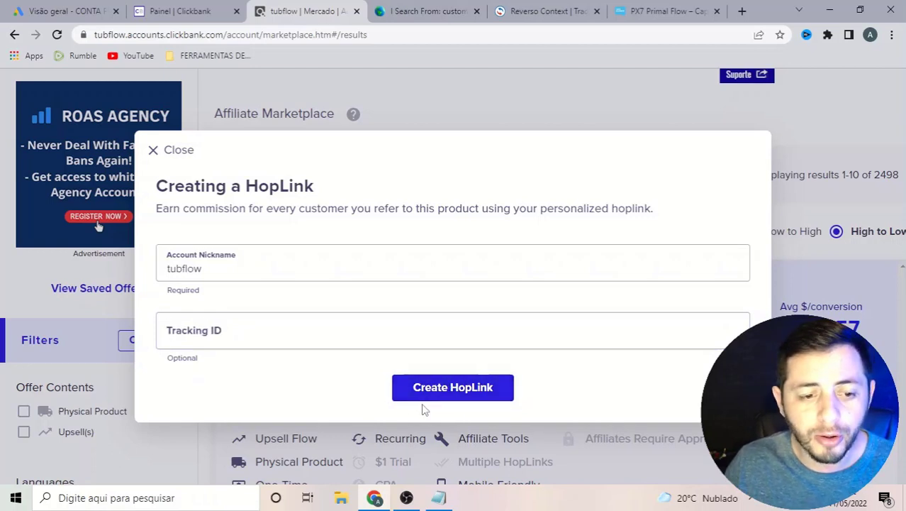
Copy the encrypted HopLink for Exipure and close the HopLink dialog.
scroll(443, 366, "down", 1)
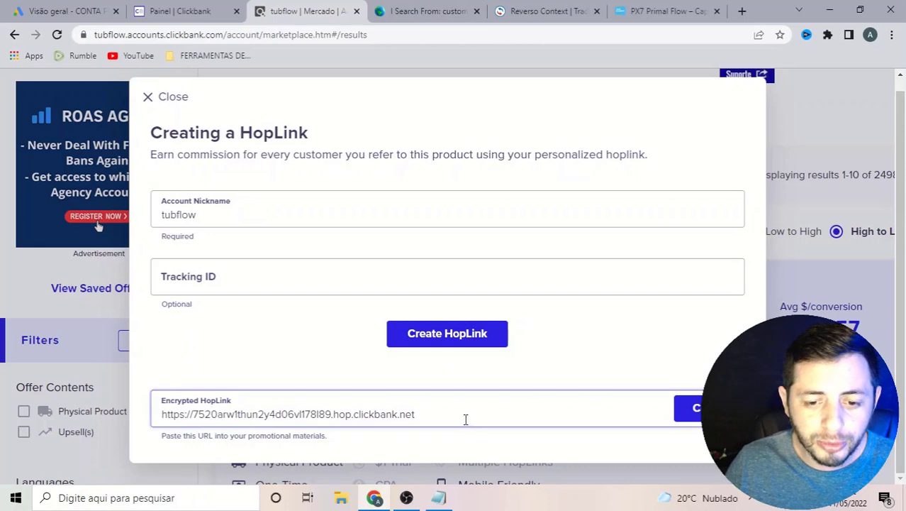
left_click_drag(465, 420, 157, 416)
left_click(688, 408)
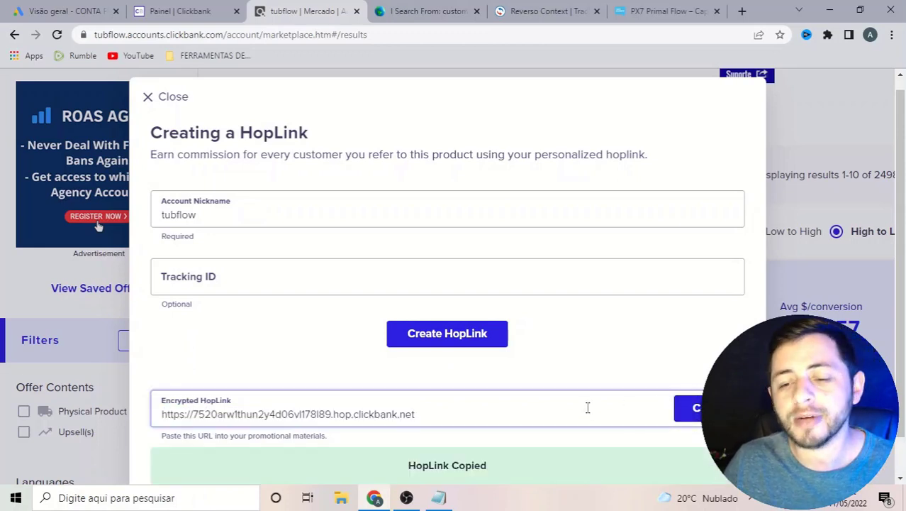
left_click(460, 422)
left_click(148, 98)
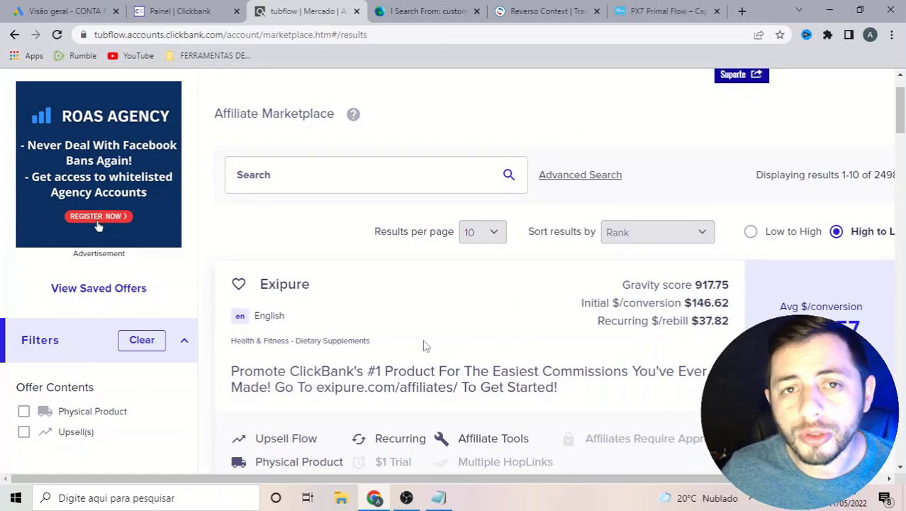
Switch to the I Search From site and set the country to United States and the language to English.
left_click(416, 10)
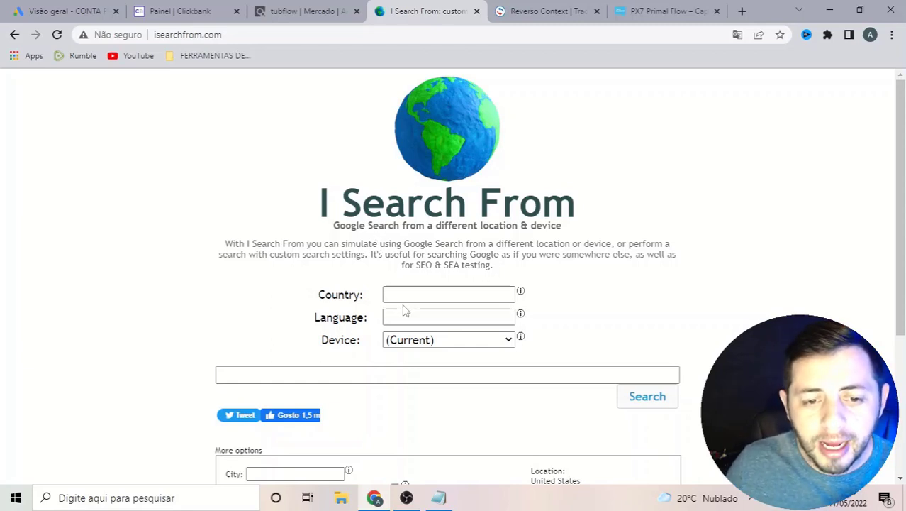
scroll(421, 339, "down", 2)
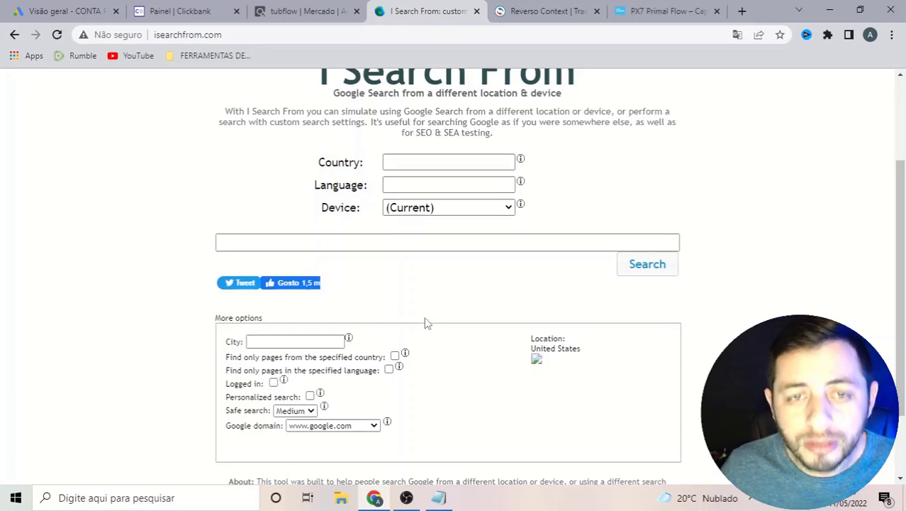
scroll(426, 322, "up", 2)
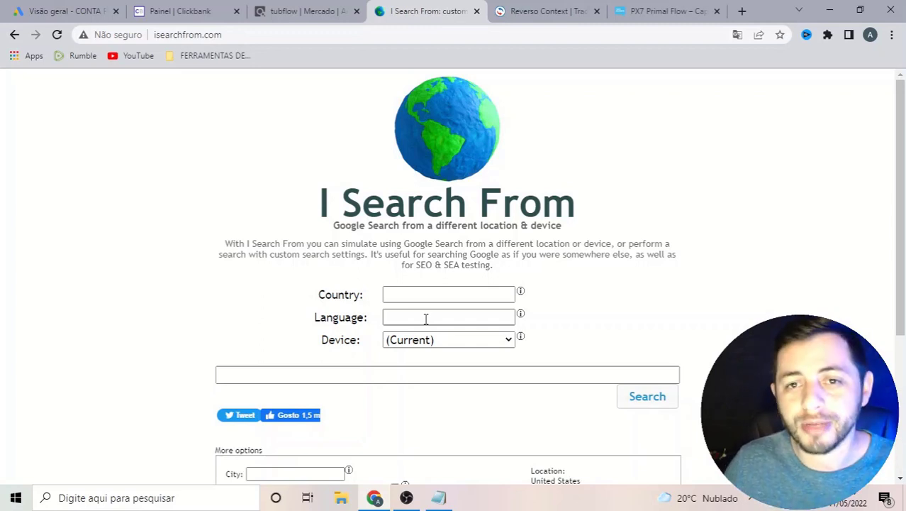
left_click(423, 295)
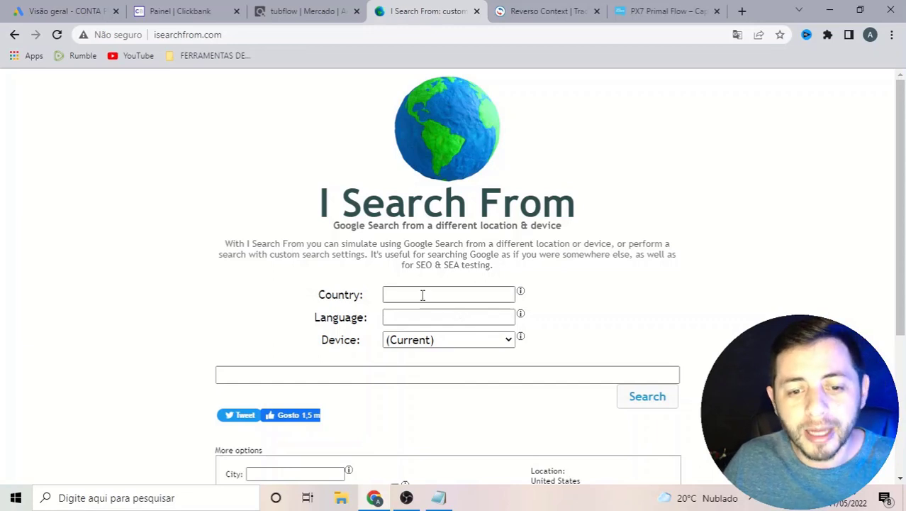
type("uni")
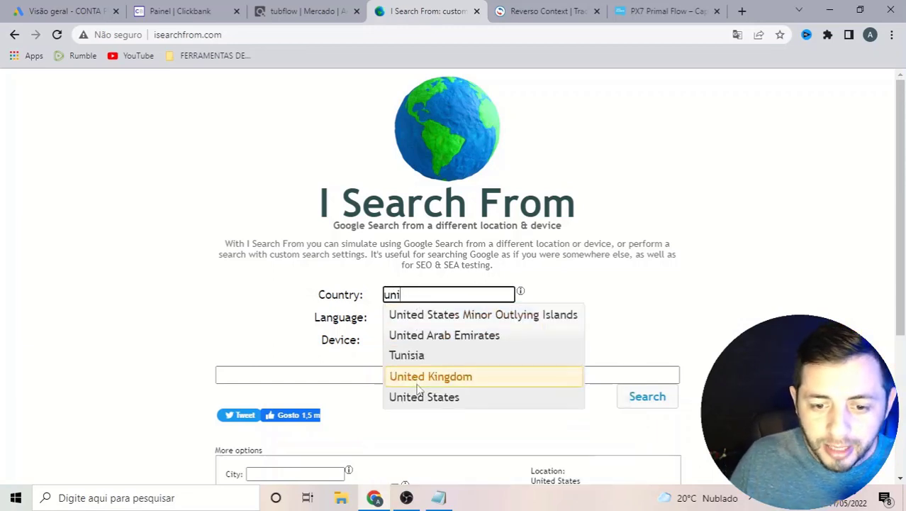
left_click(420, 398)
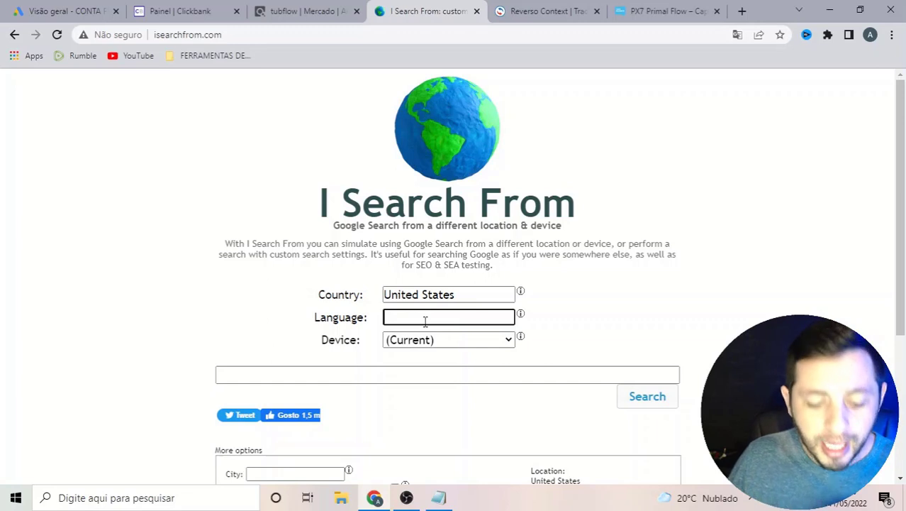
type("en")
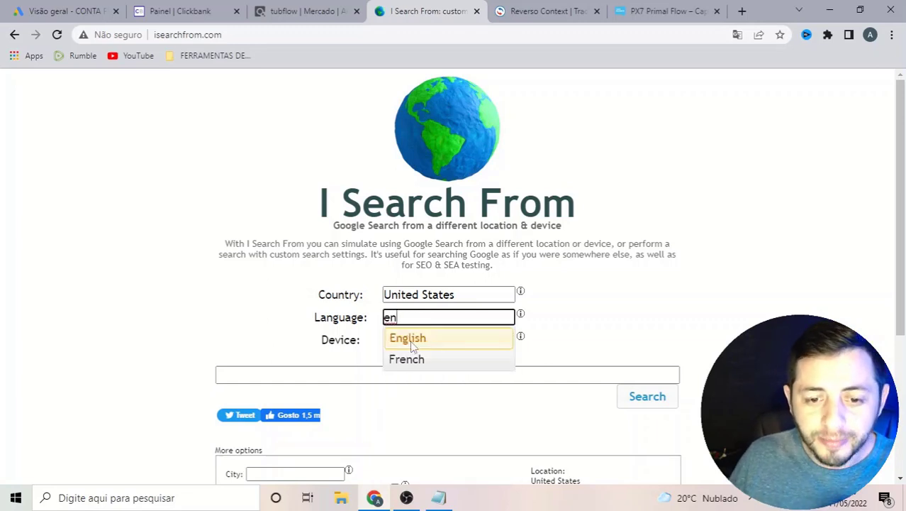
left_click(410, 340)
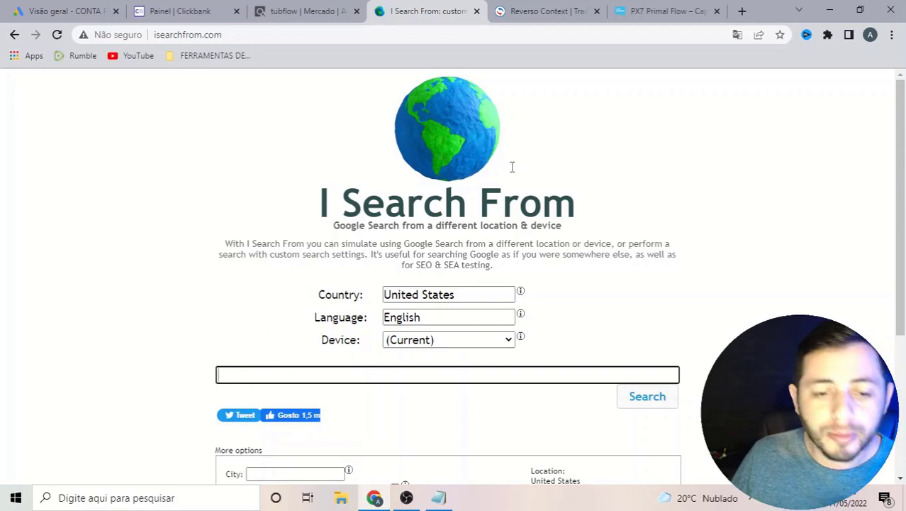
Copy "Primal Flow" from the PX7 Primal Flow page heading and search for it with I Search From.
left_click(660, 10)
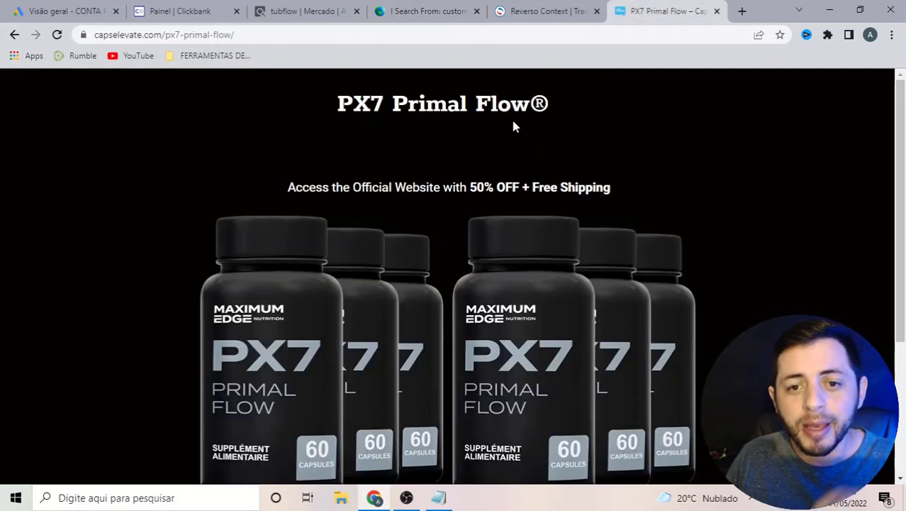
left_click_drag(530, 105, 398, 107)
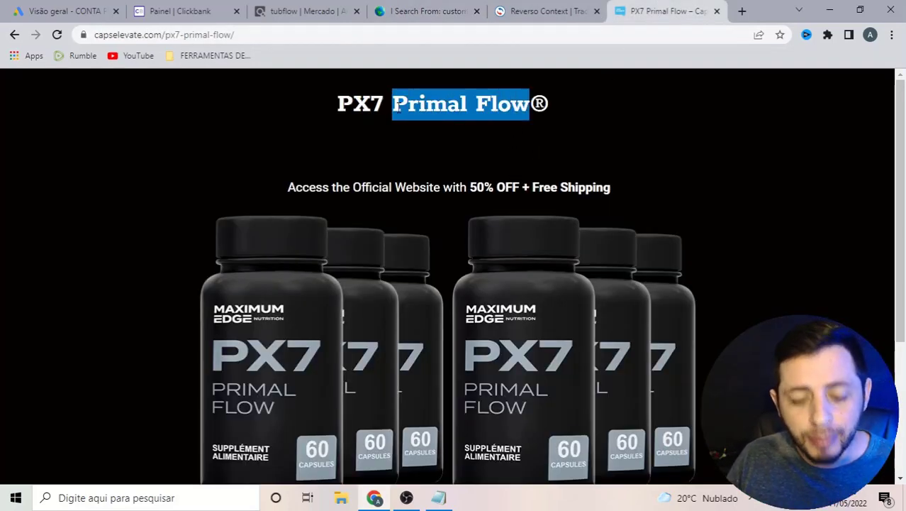
left_click(425, 11)
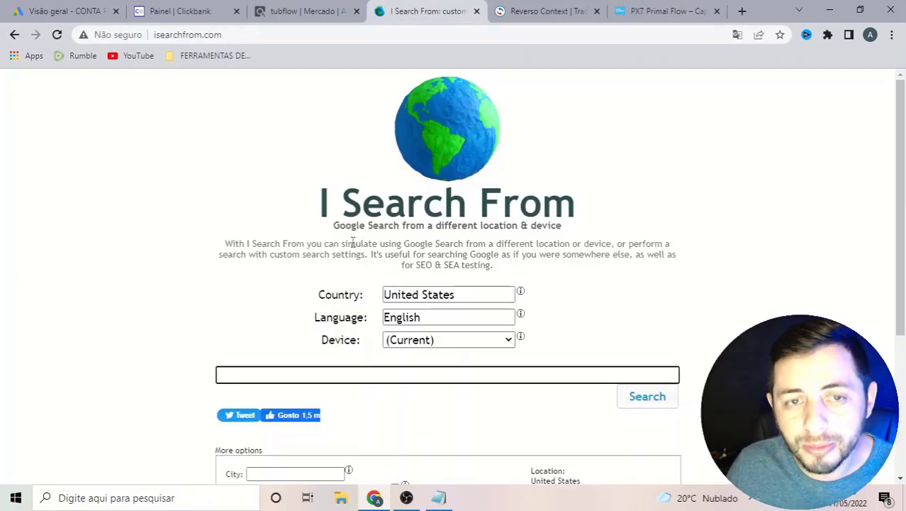
left_click(267, 374)
key("ctrl+v")
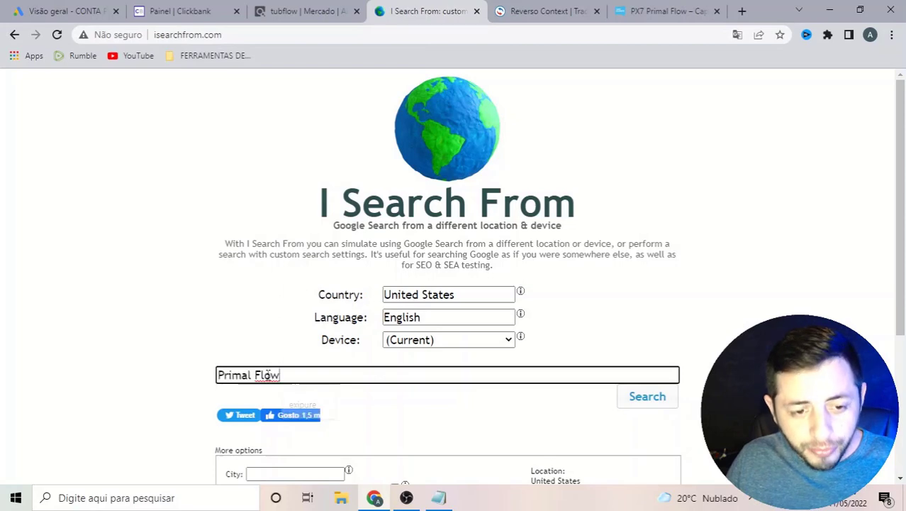
left_click(650, 401)
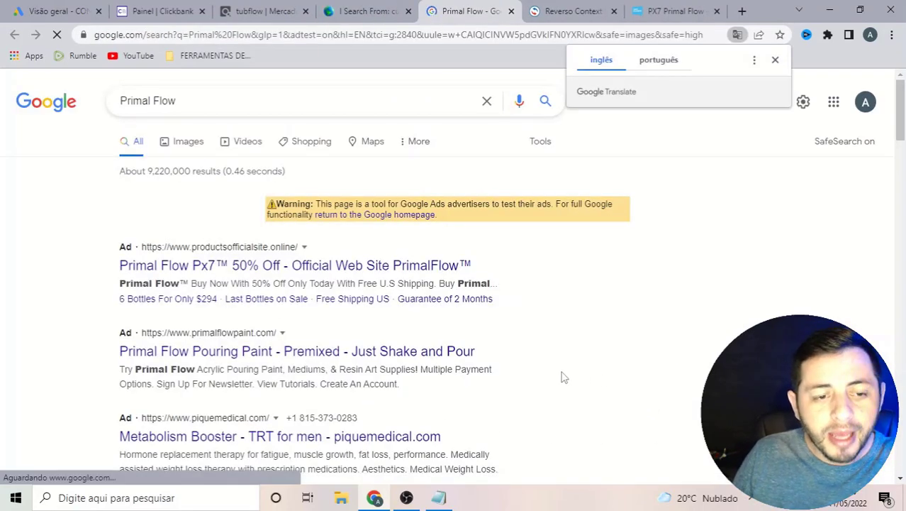
Examine the competing ads in the Google search results for Primal Flow.
scroll(548, 349, "down", 1)
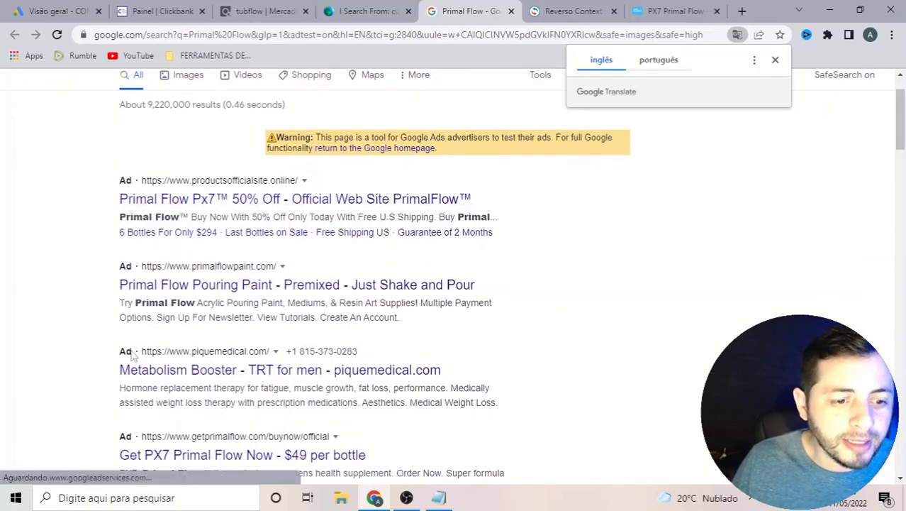
scroll(128, 355, "down", 3)
scroll(222, 231, "up", 3)
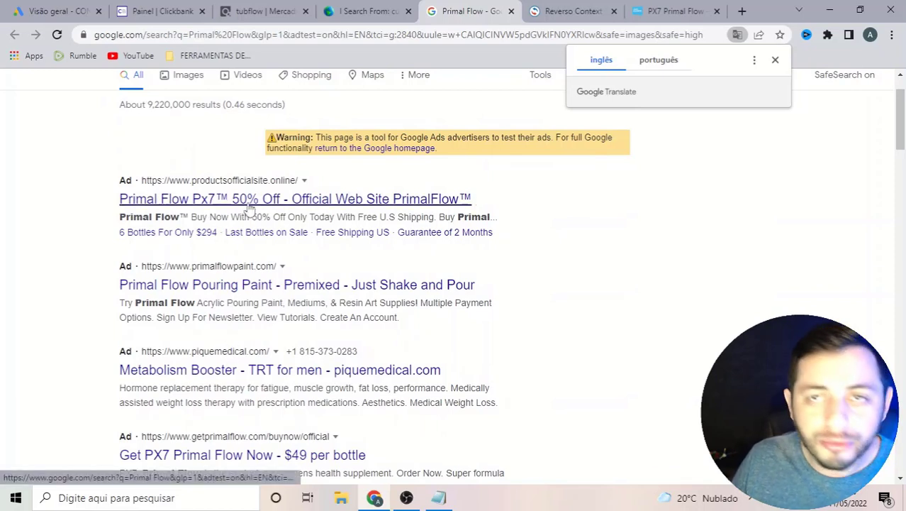
scroll(257, 243, "down", 1)
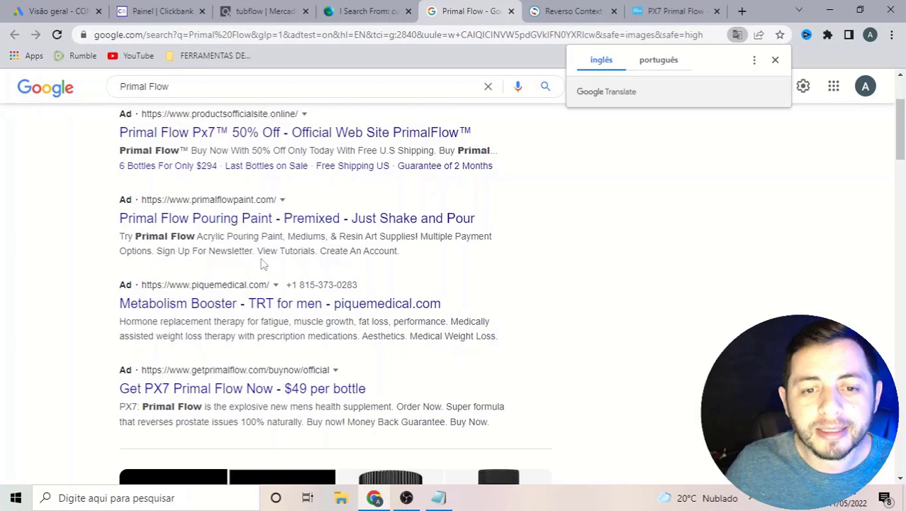
scroll(312, 301, "up", 1)
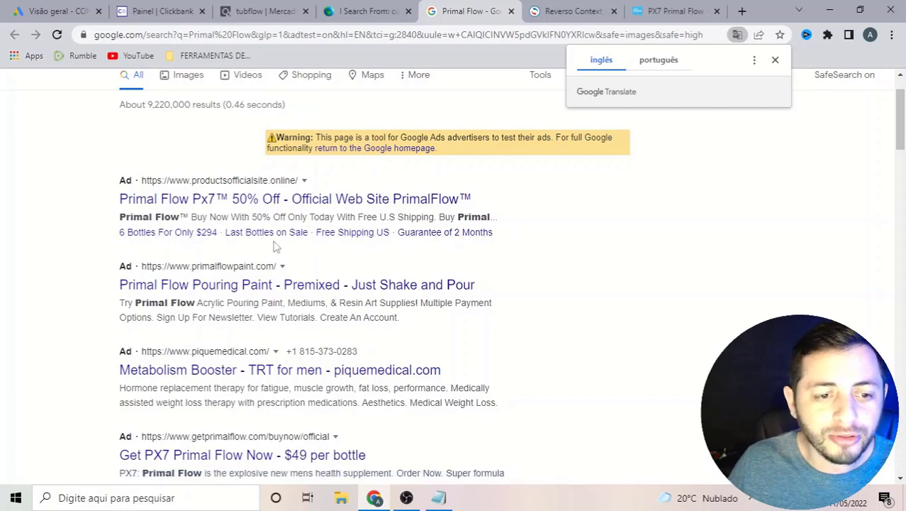
scroll(338, 320, "down", 3)
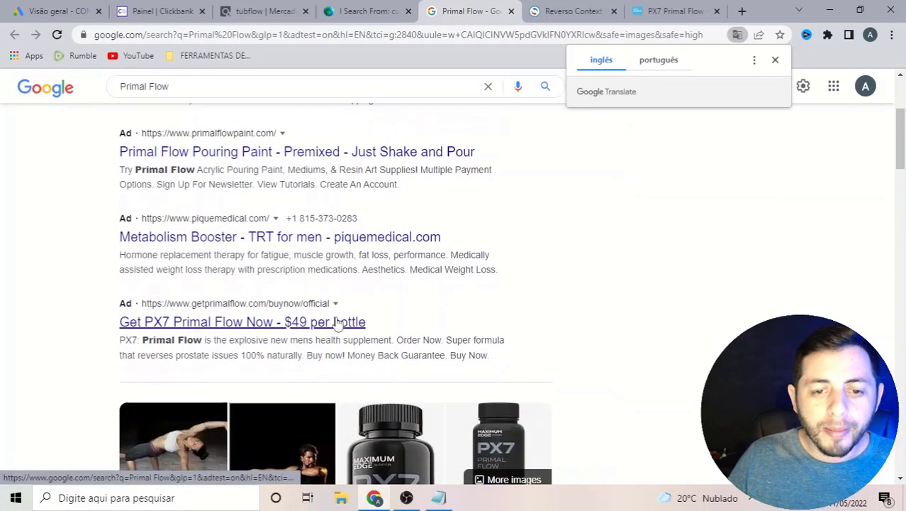
scroll(337, 317, "up", 4)
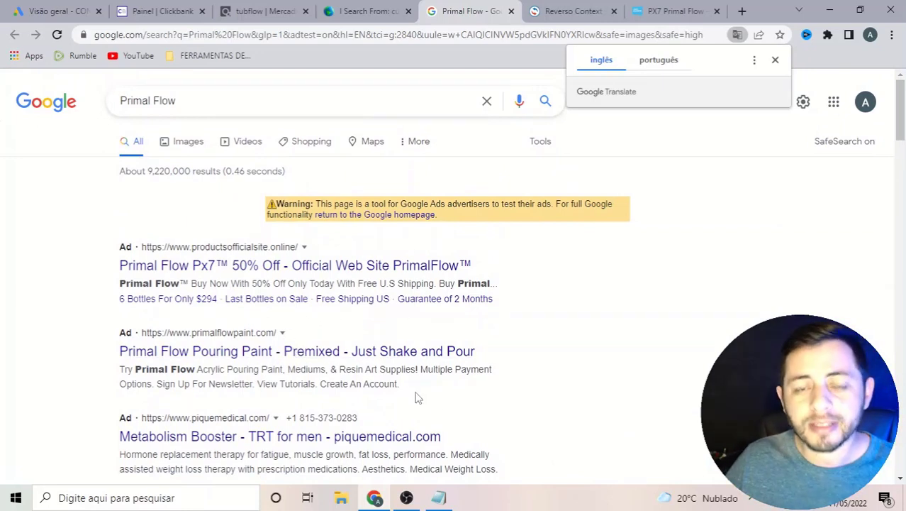
Switch to Google Ads and start a new campaign with the "Tráfego do site" objective.
left_click(71, 10)
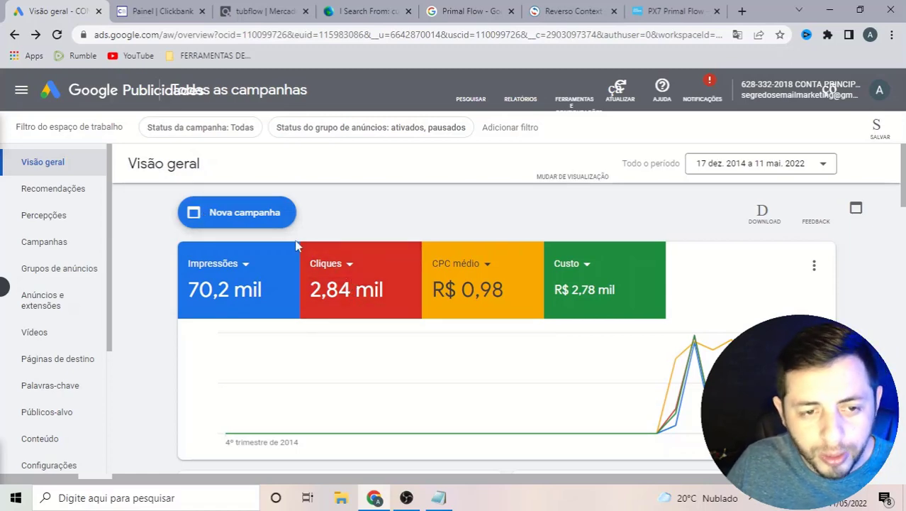
left_click(232, 214)
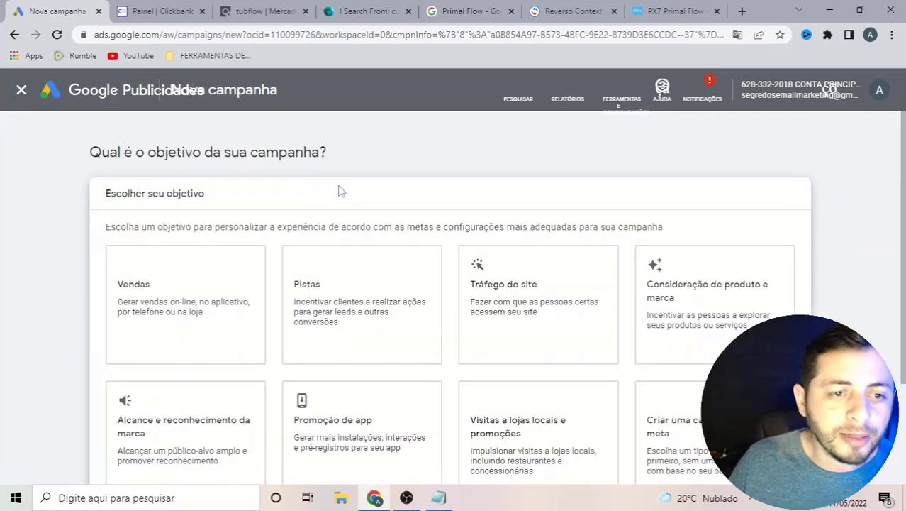
scroll(345, 201, "down", 1)
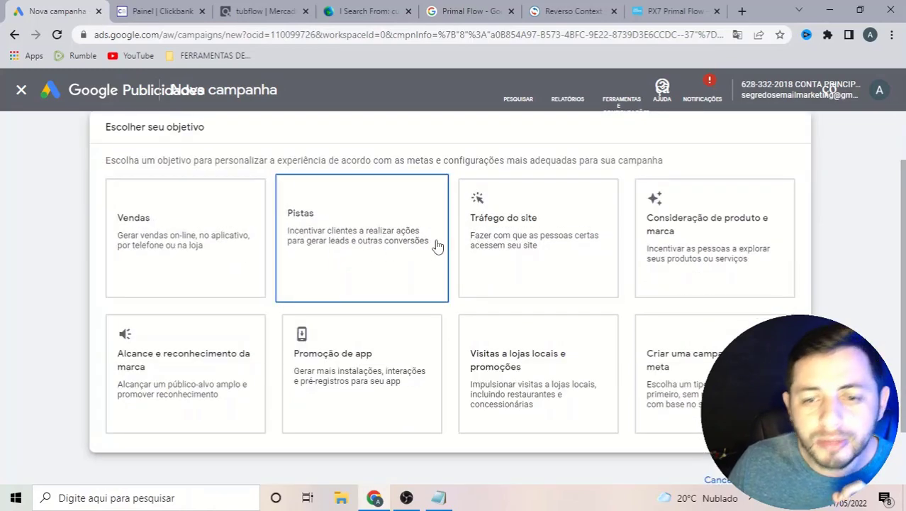
left_click(522, 243)
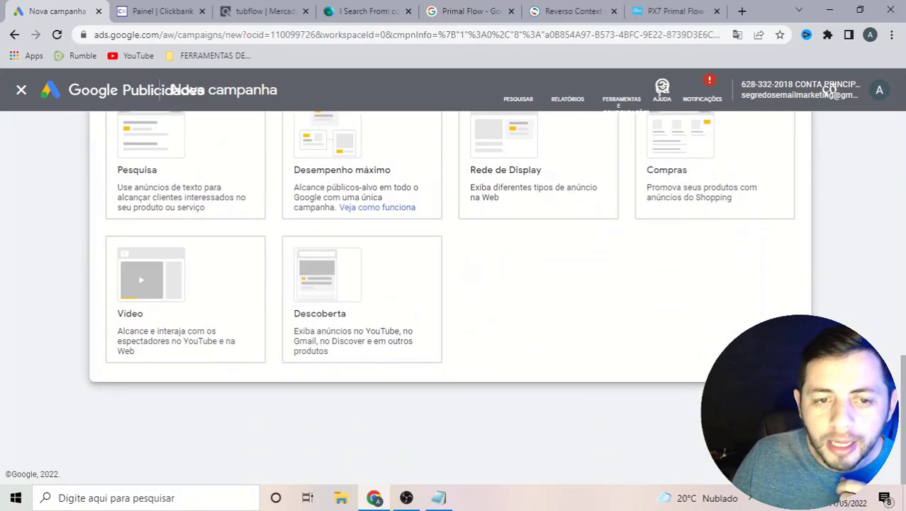
Choose the "Pesquisa" campaign type and name the campaign "Primal Flow".
left_click(143, 301)
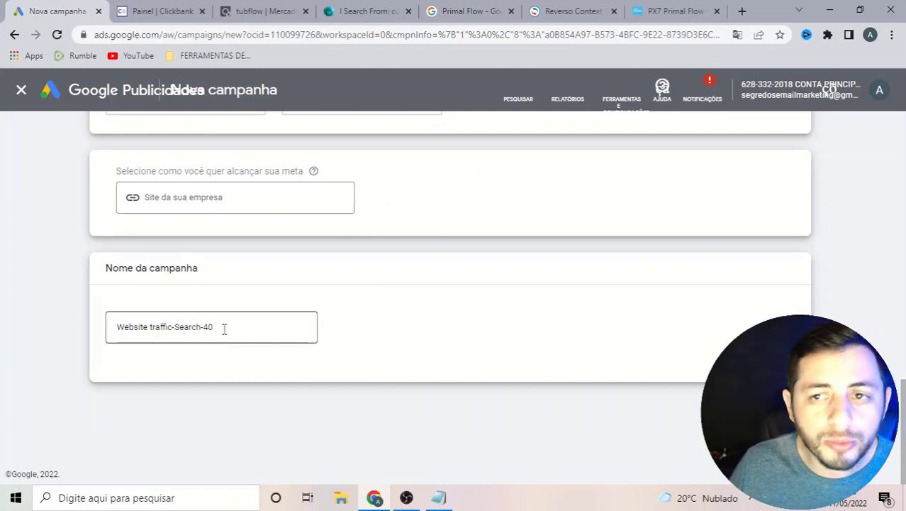
left_click_drag(223, 328, 95, 334)
type("Primal Flow")
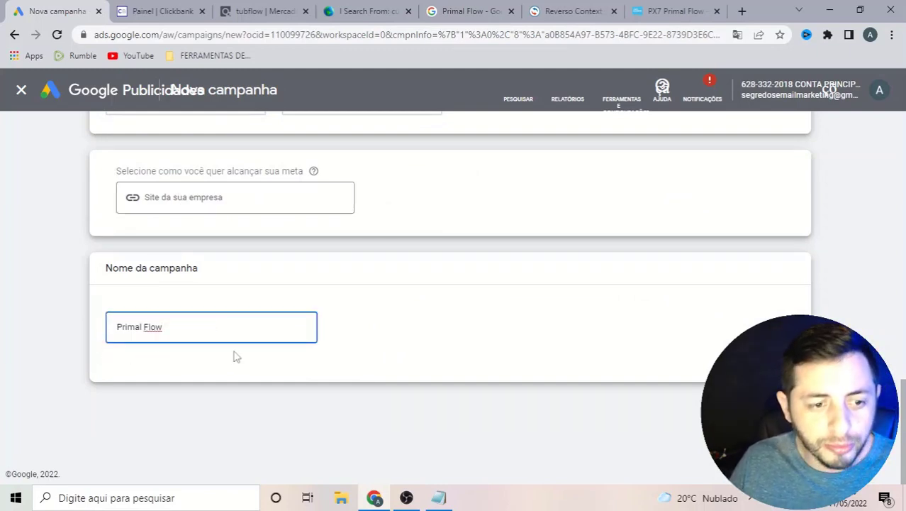
Continue from the campaign name to the budget and bidding settings and exit the introductory guide.
key("Tab")
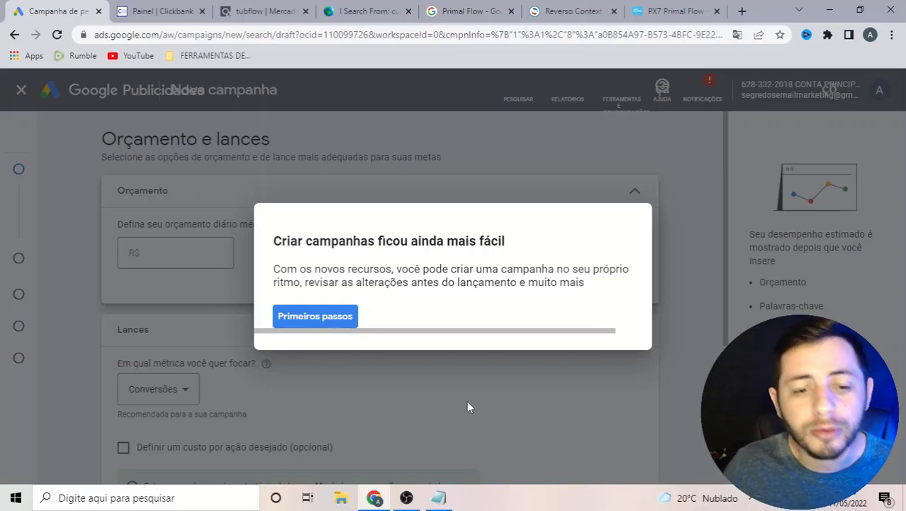
left_click(339, 320)
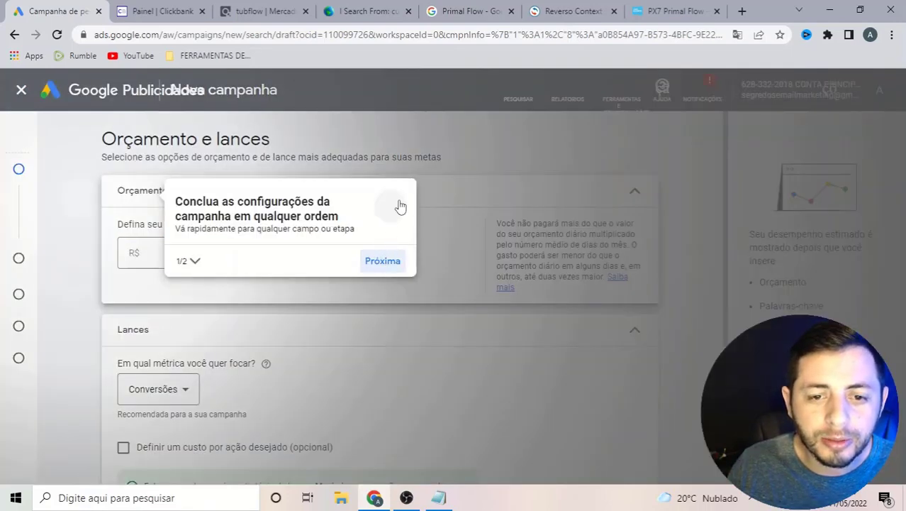
left_click(394, 263)
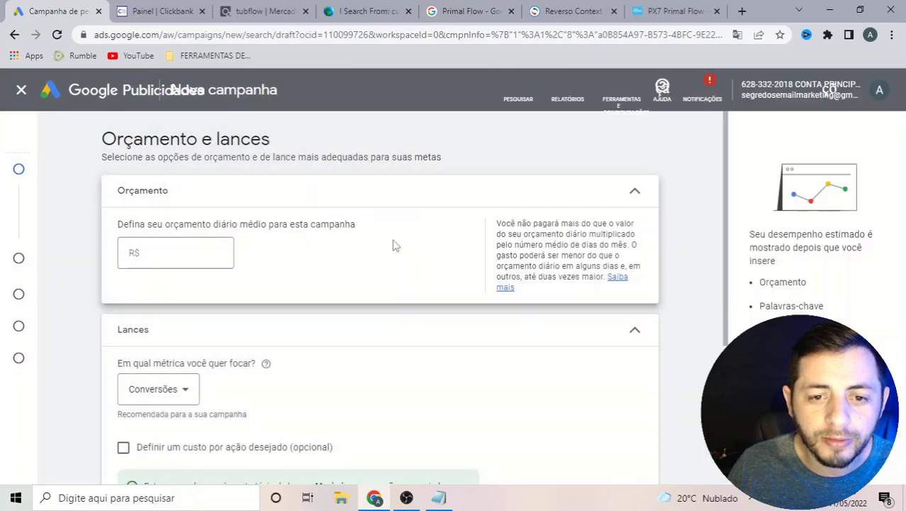
left_click(394, 287)
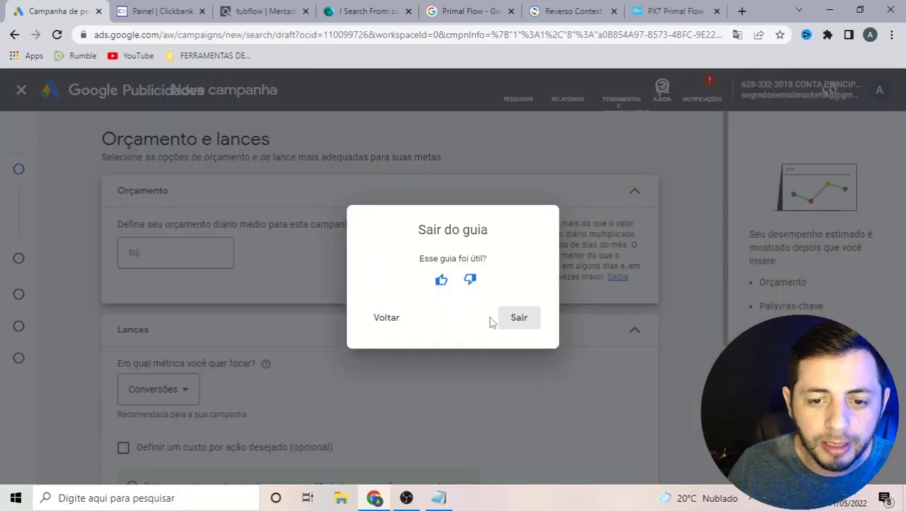
left_click(517, 321)
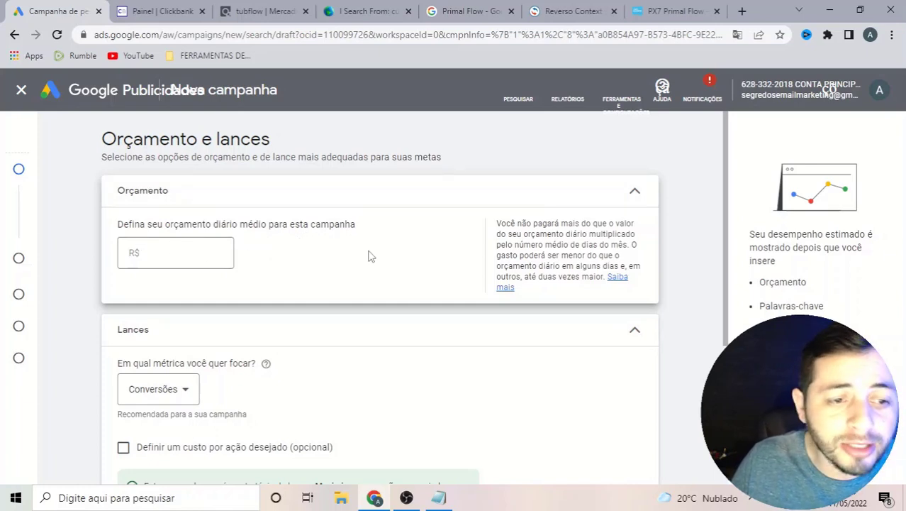
Set the campaign's average daily budget to R$ 50,00.
left_click(181, 254)
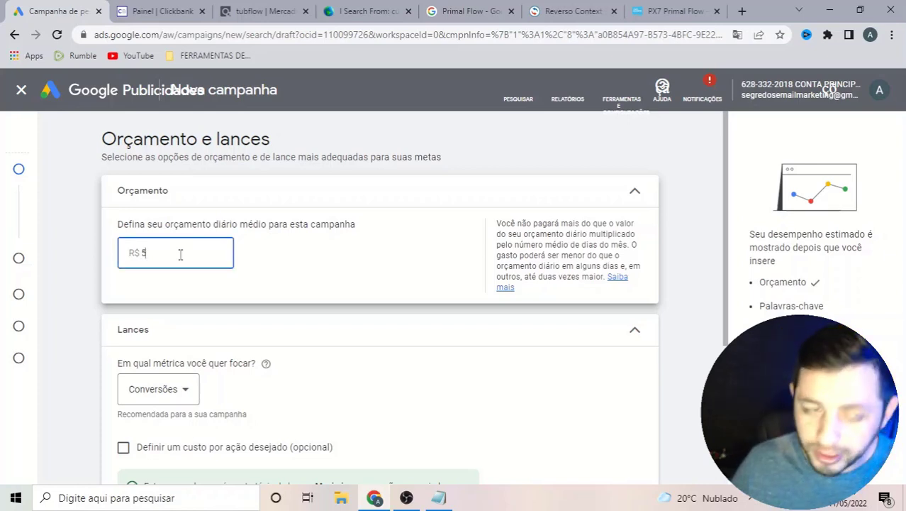
left_click(305, 309)
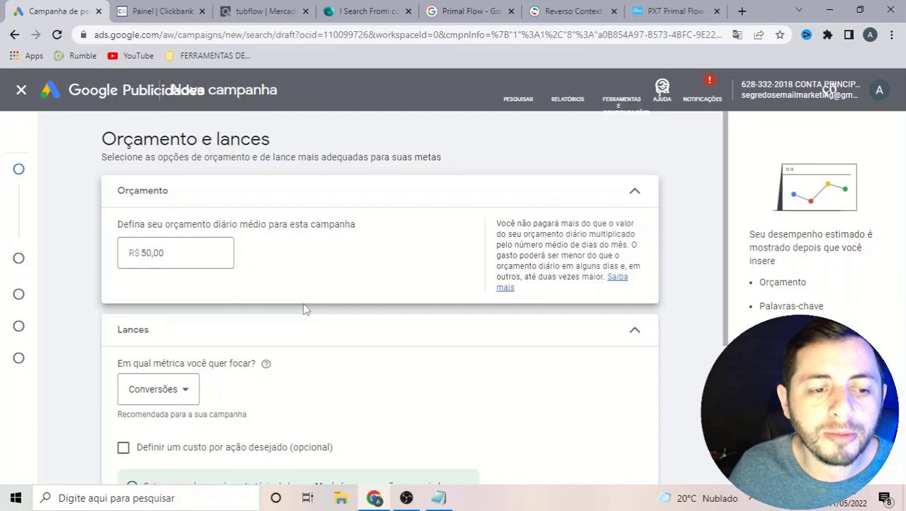
scroll(178, 280, "down", 2)
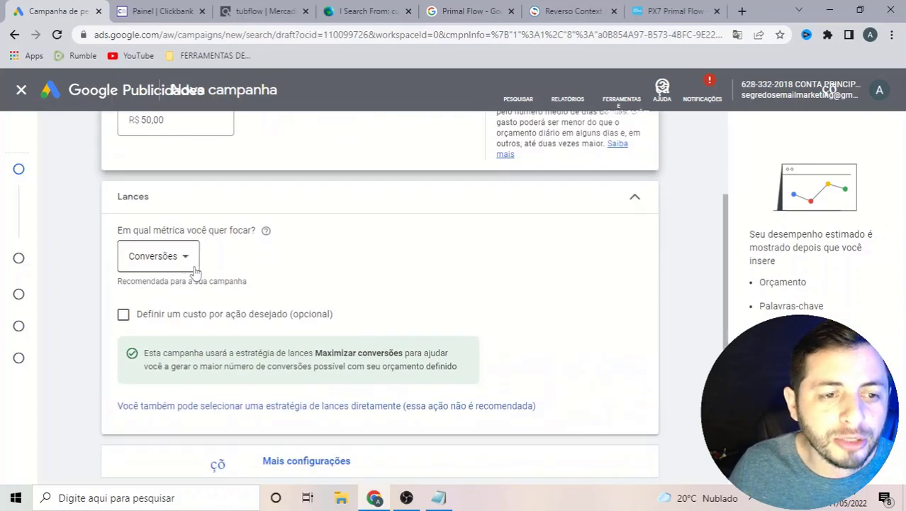
scroll(182, 254, "up", 2)
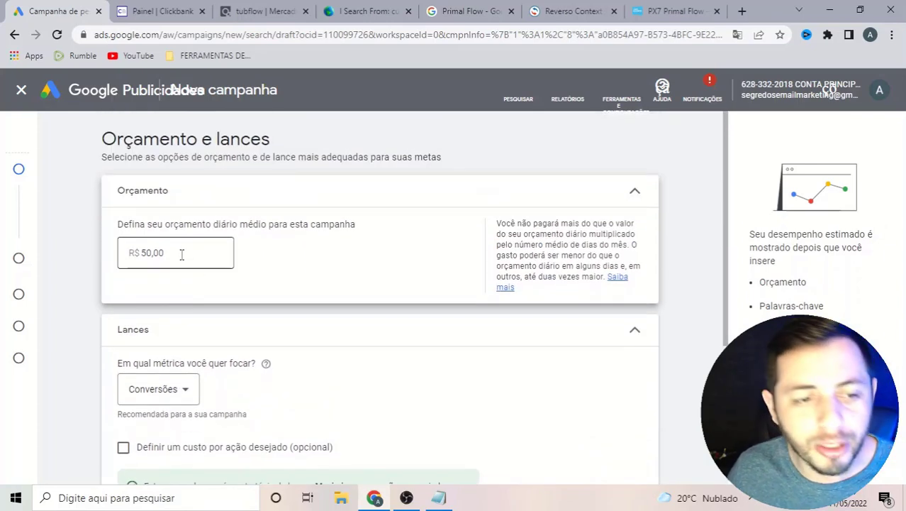
Select the "Maximizar cliques" bid strategy directly and enable a maximum cost-per-click bid limit.
scroll(239, 297, "down", 2)
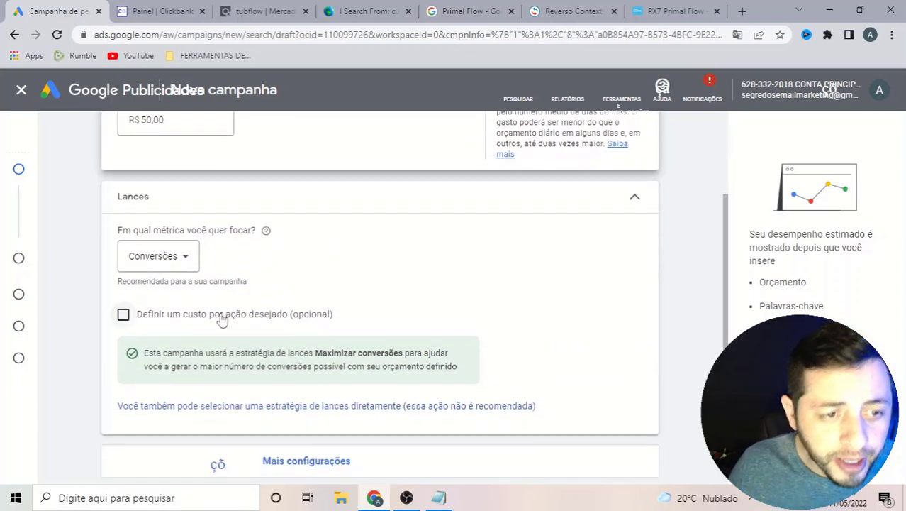
left_click(188, 261)
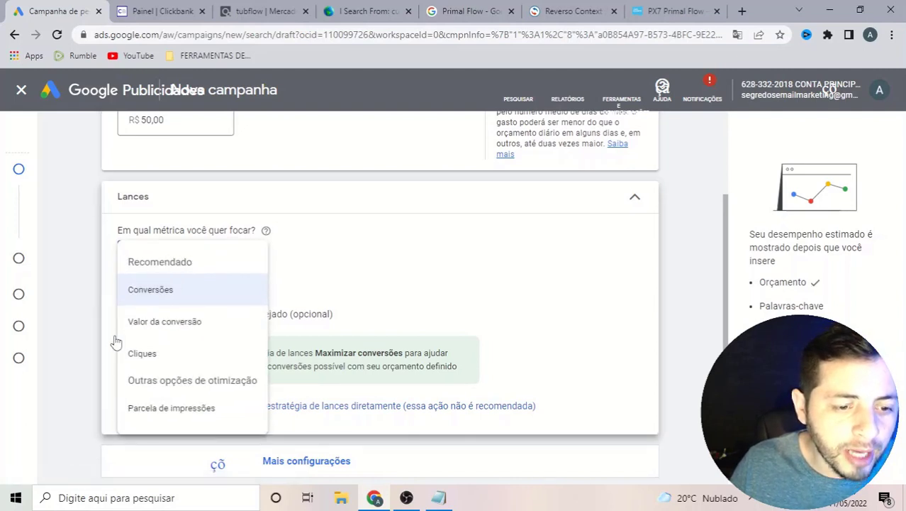
left_click(112, 256)
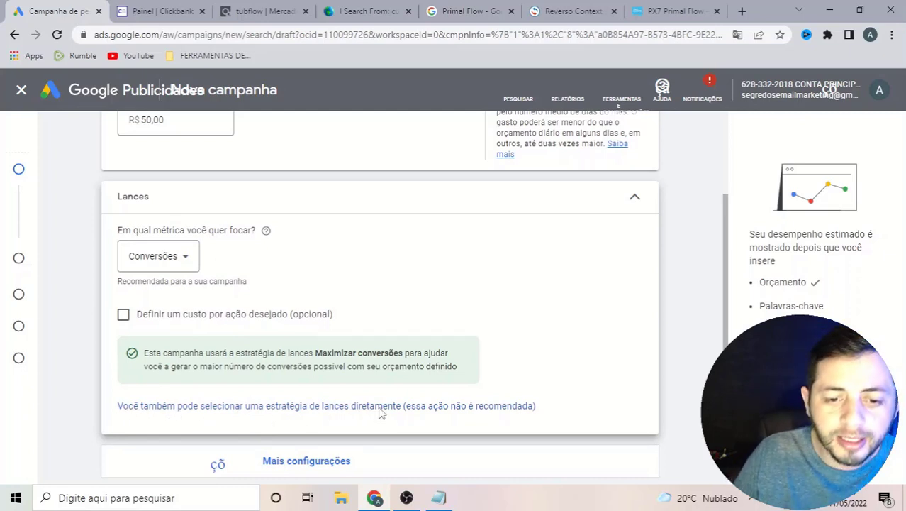
left_click(381, 413)
left_click(256, 290)
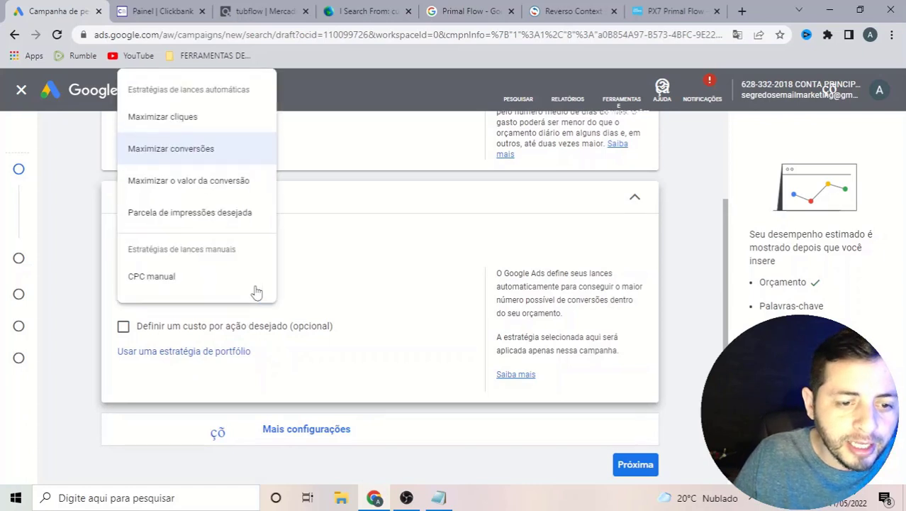
left_click(169, 118)
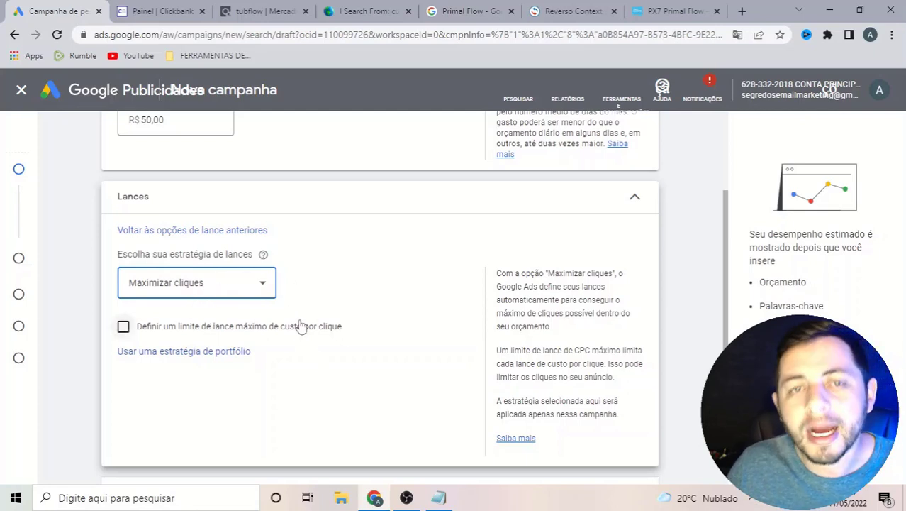
left_click(125, 330)
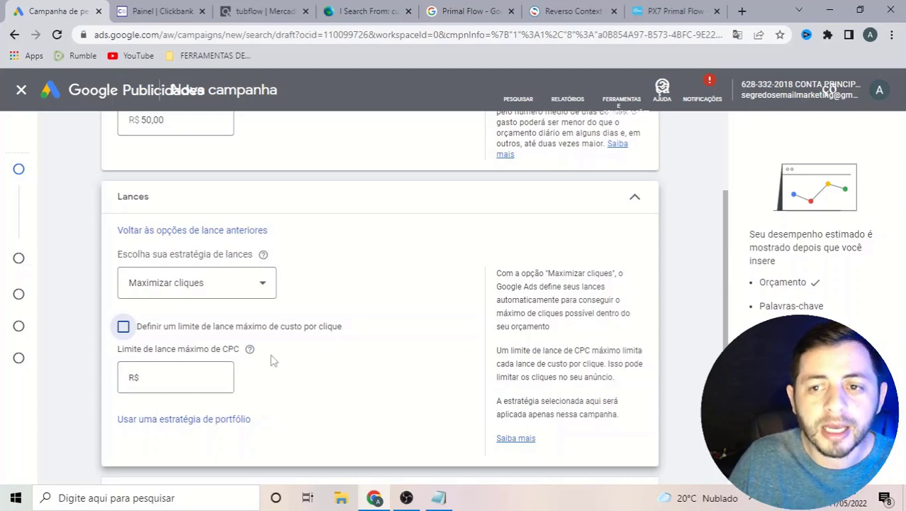
Open the "Planejador de palavras-chave" separately from the campaign draft and start discovering new keywords.
left_click(618, 105)
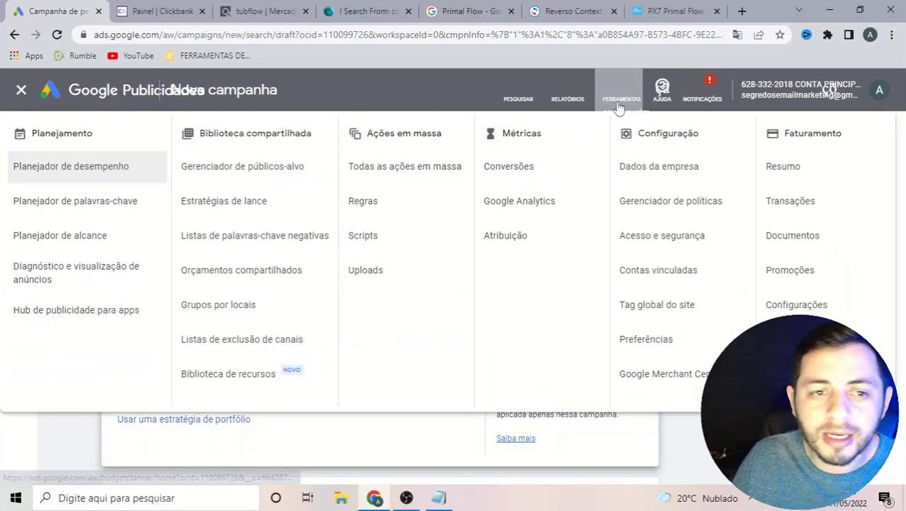
middle_click(63, 208)
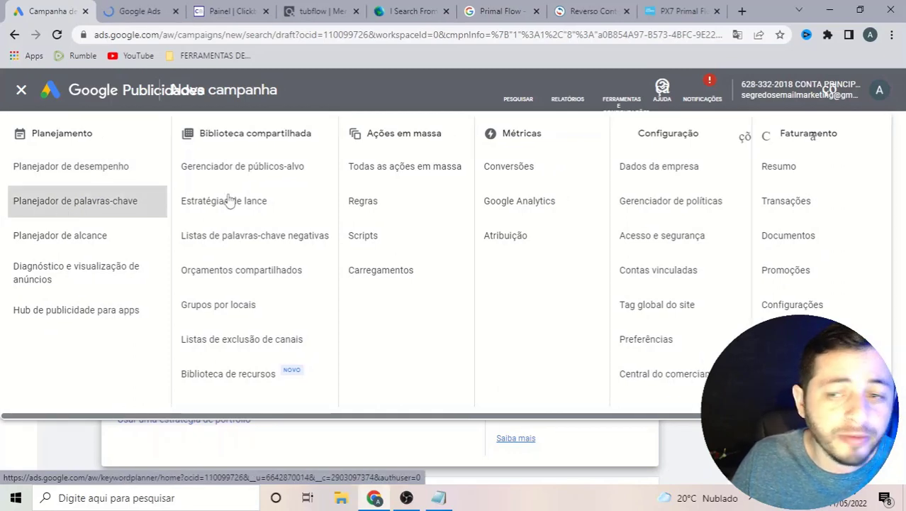
left_click(612, 107)
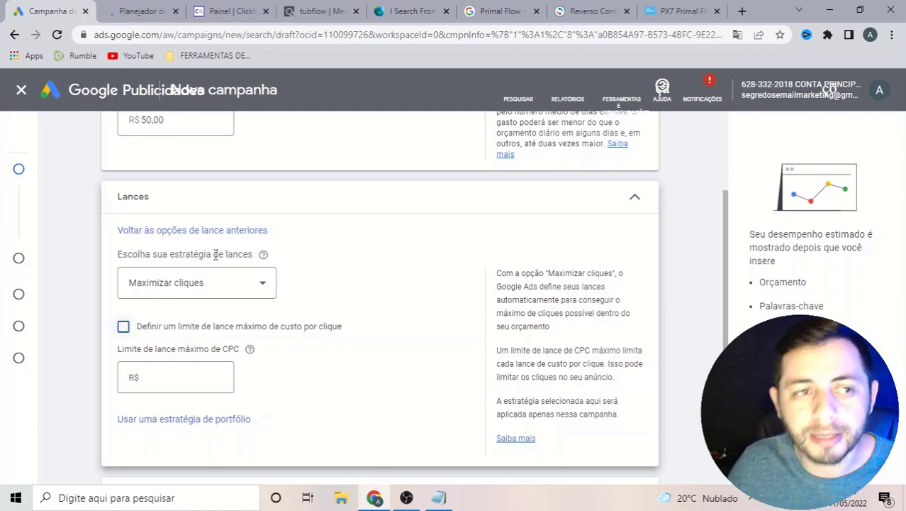
left_click(141, 10)
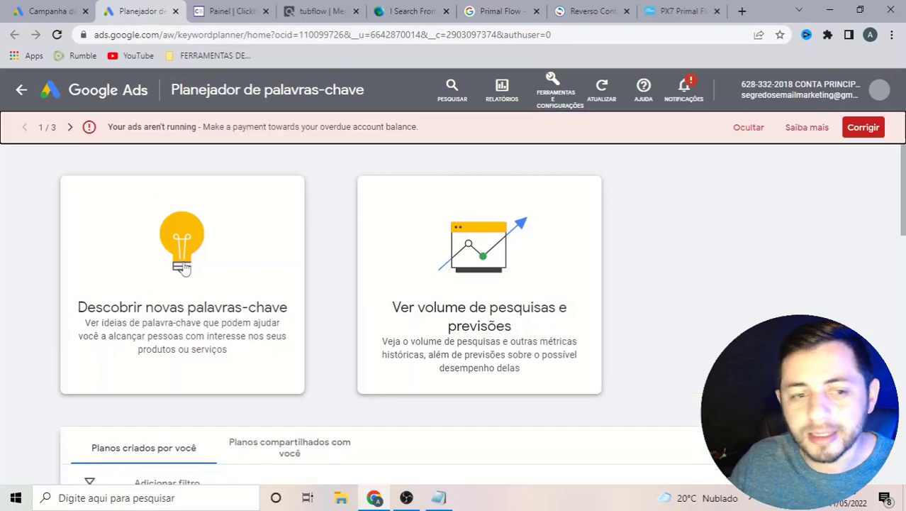
left_click(134, 316)
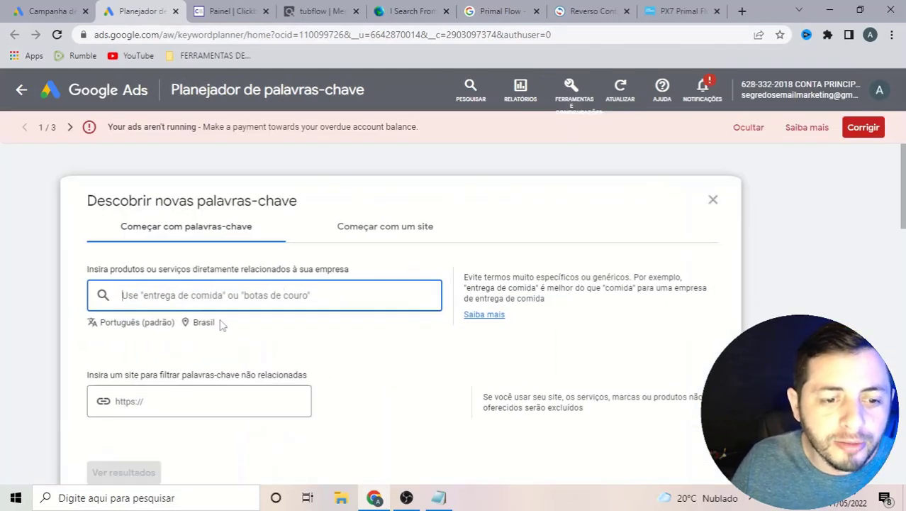
Replace Brasil with Estados Unidos as the target location for the keyword research and save it.
scroll(223, 324, "down", 2)
left_click(201, 190)
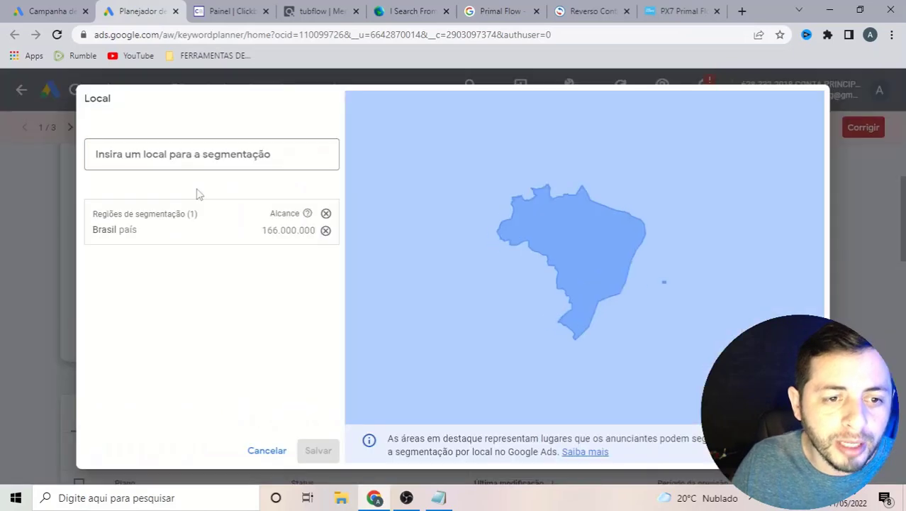
left_click(327, 227)
left_click(235, 155)
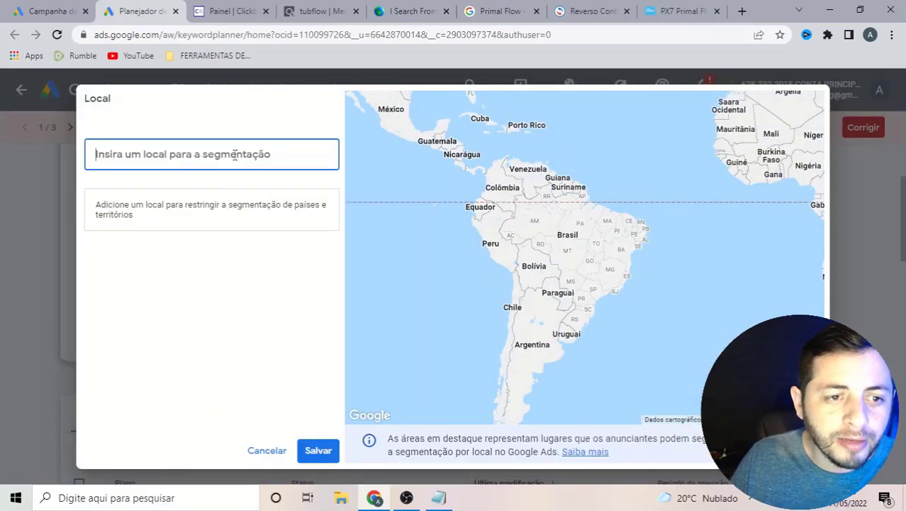
type("esta")
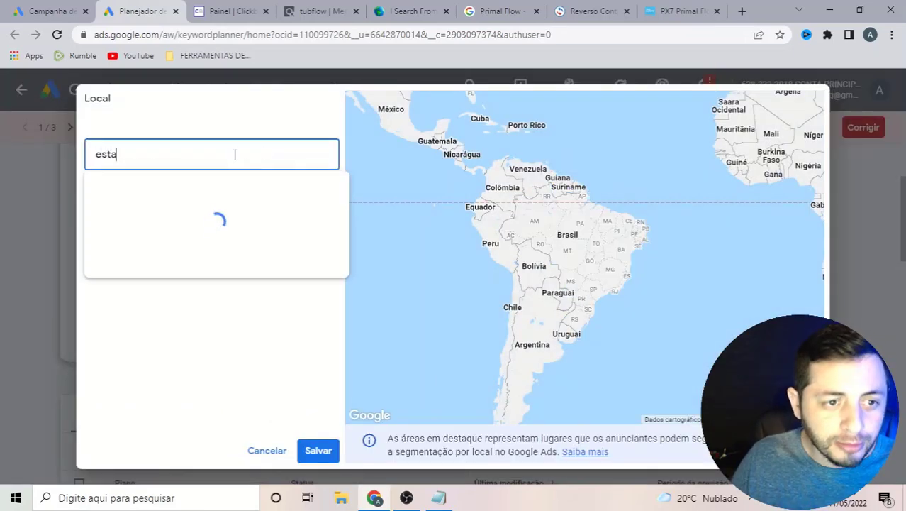
left_click(151, 201)
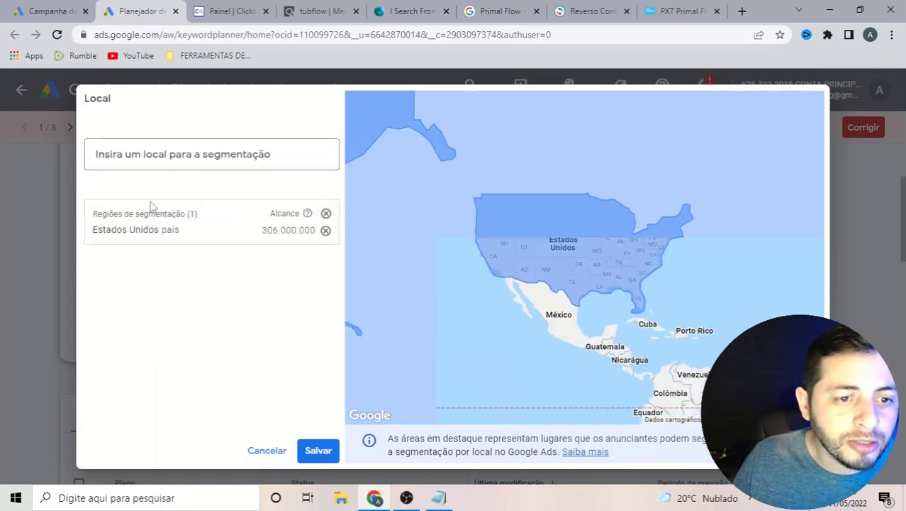
left_click(320, 458)
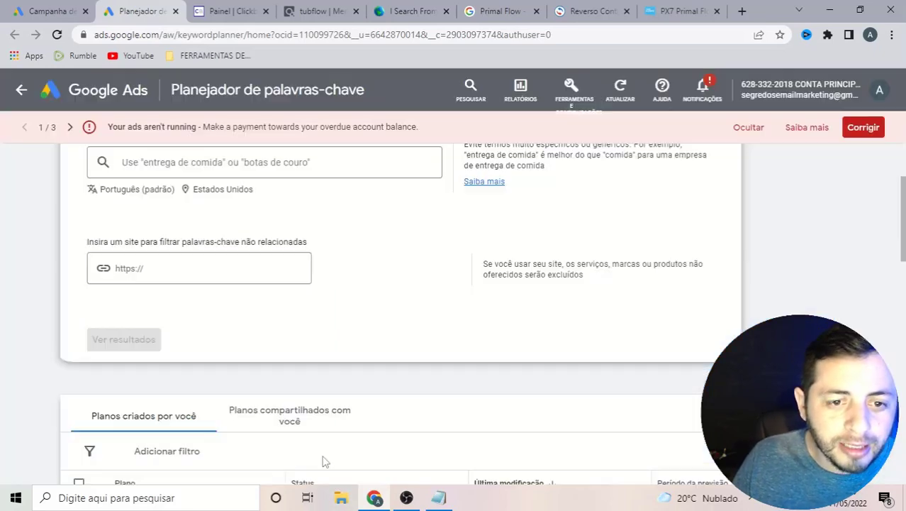
Get keyword results for "Primal Flow" and close the keyword refinement pane to examine the top-of-page bids.
scroll(193, 213, "up", 2)
left_click(178, 299)
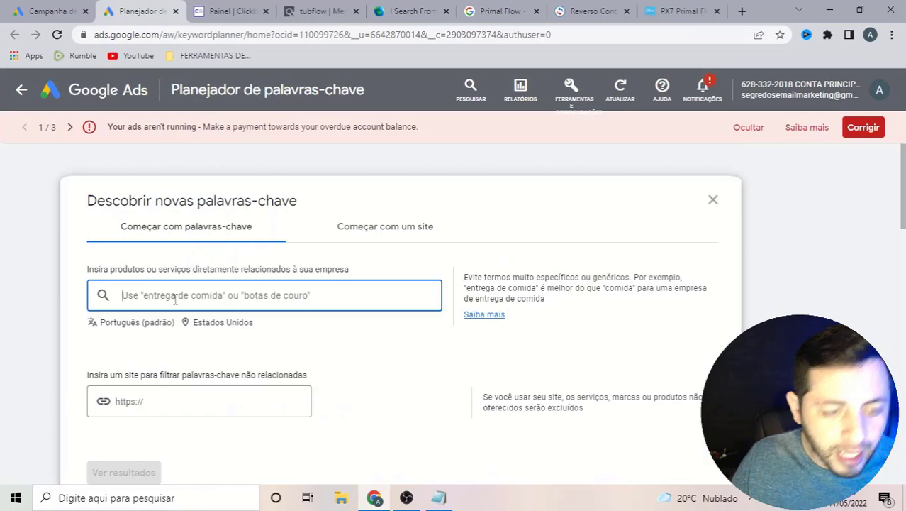
type("Primal Flow")
scroll(215, 292, "down", 1)
left_click(141, 406)
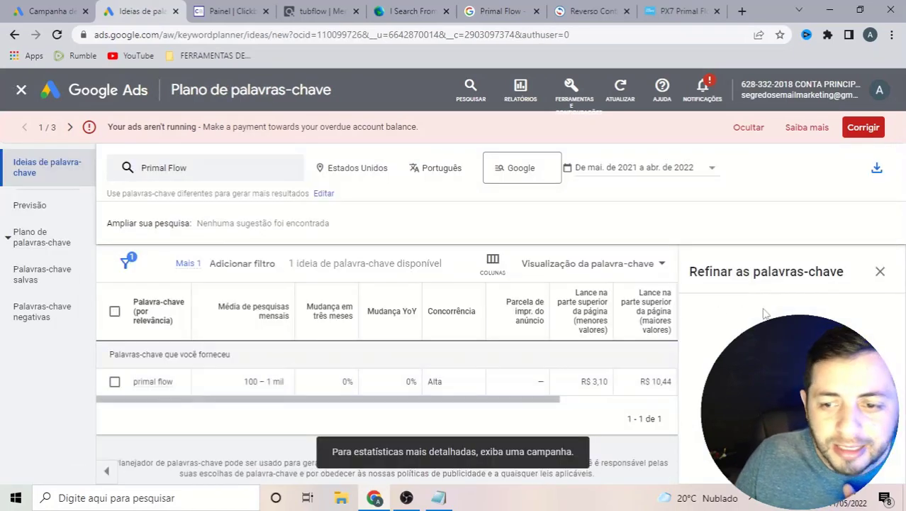
left_click(880, 271)
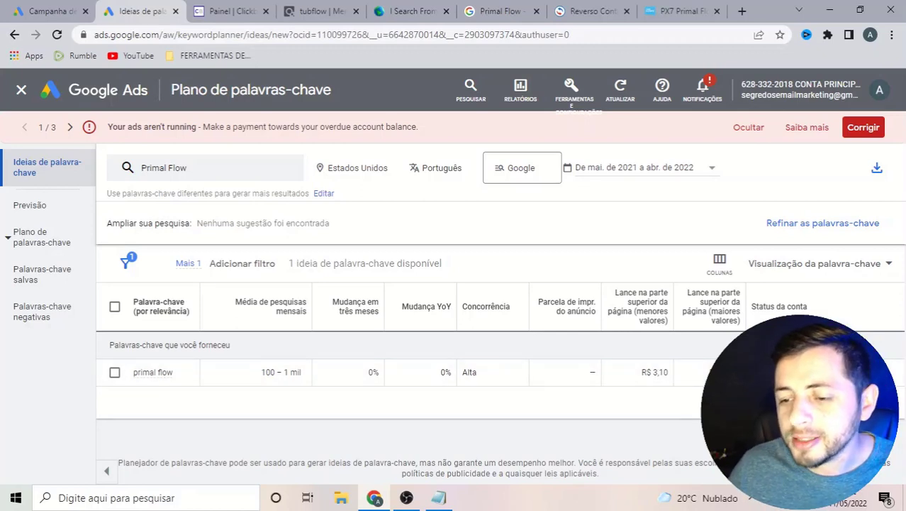
Return to the campaign draft, set the maximum CPC bid limit to R$ 8,00 and continue to the campaign settings.
left_click(44, 10)
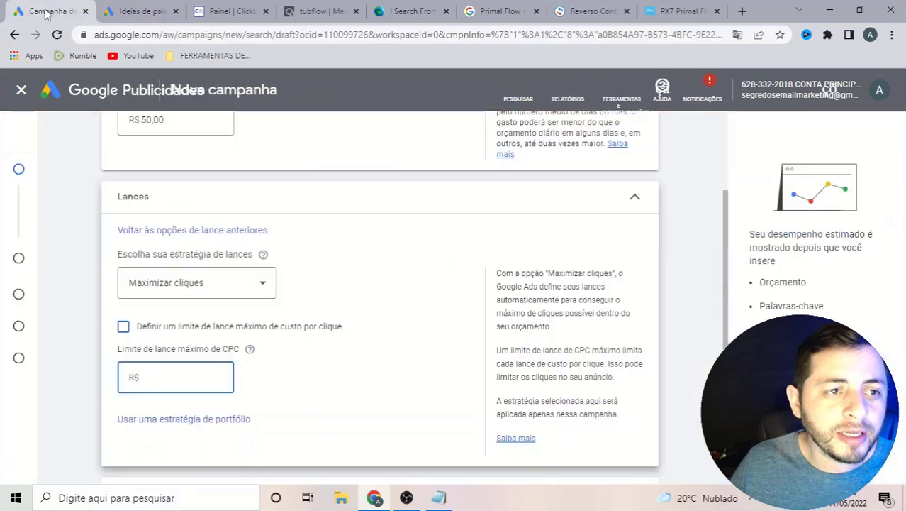
left_click(168, 389)
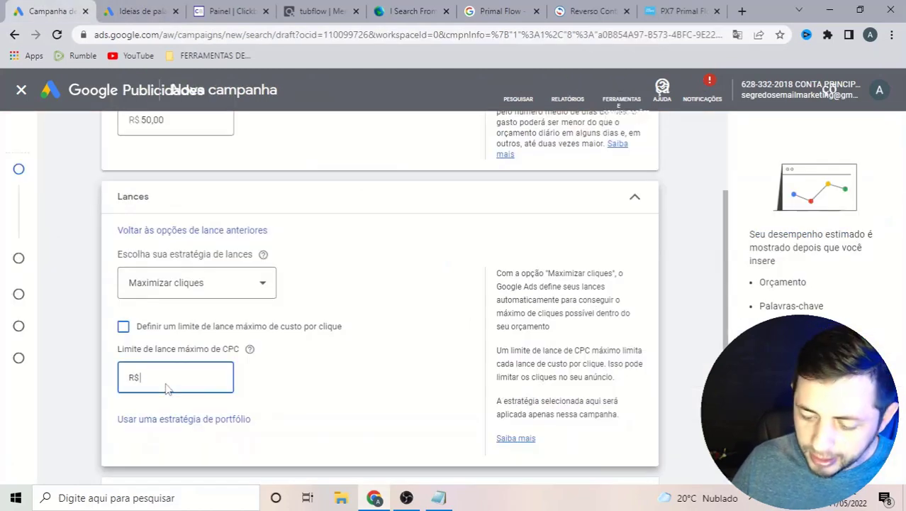
type("8")
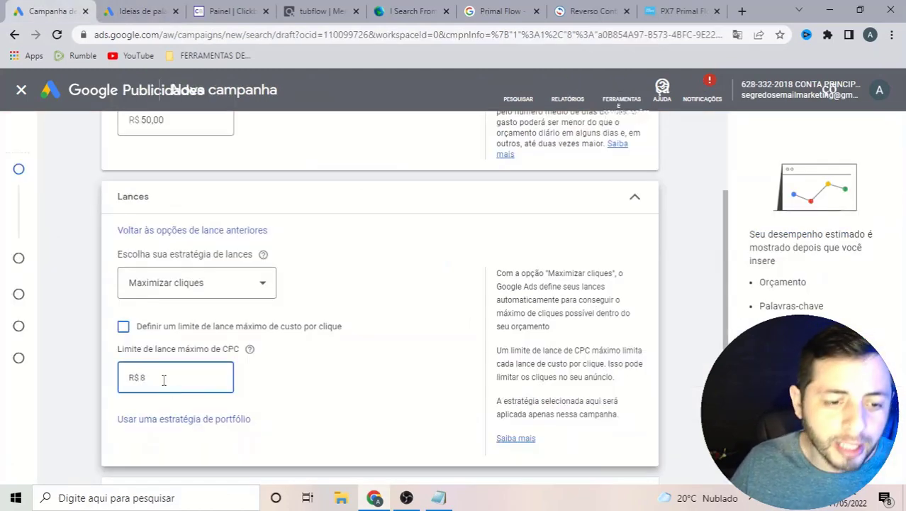
left_click(263, 381)
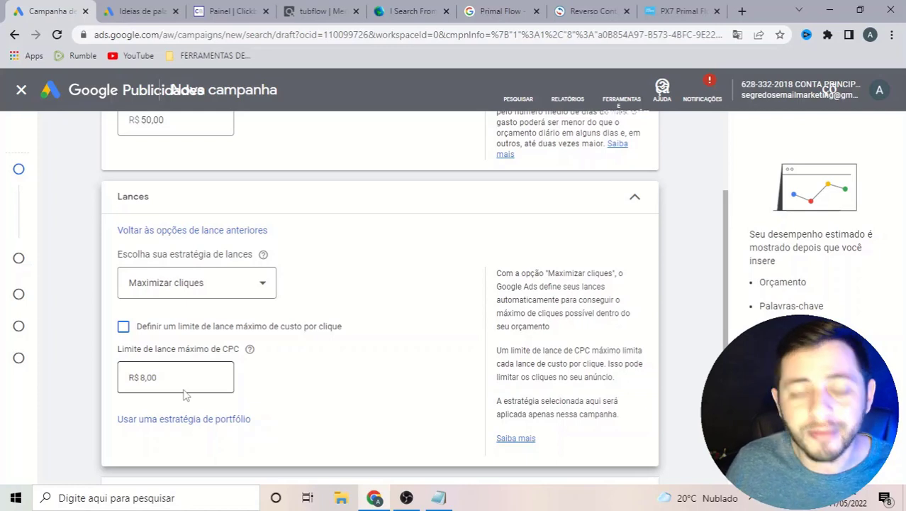
scroll(193, 378, "down", 2)
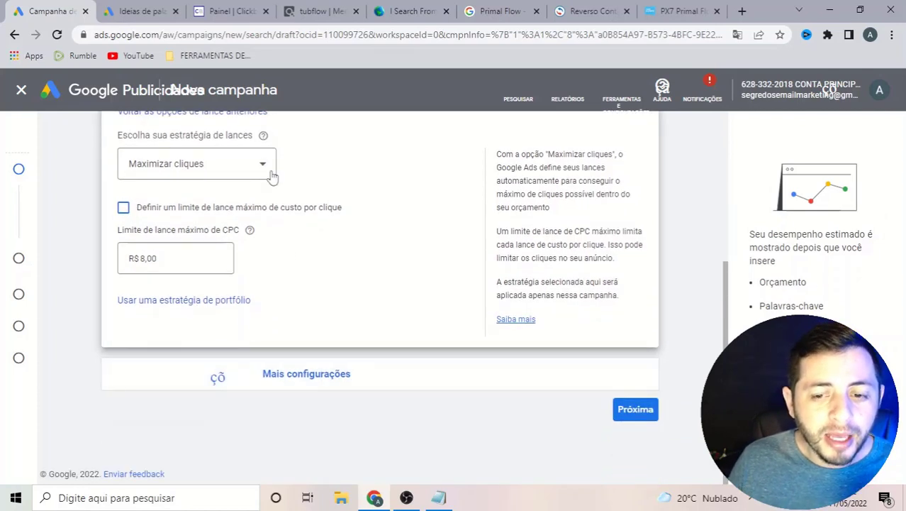
left_click(635, 411)
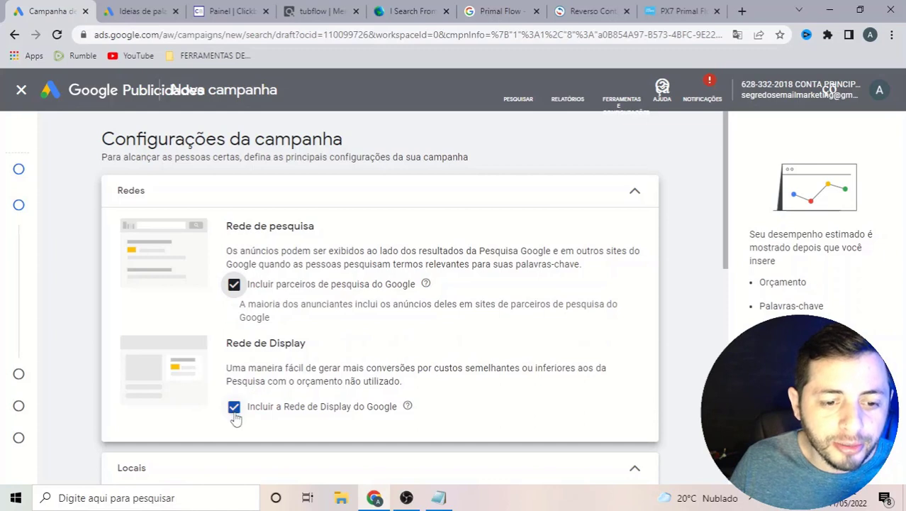
mouse_move(241, 422)
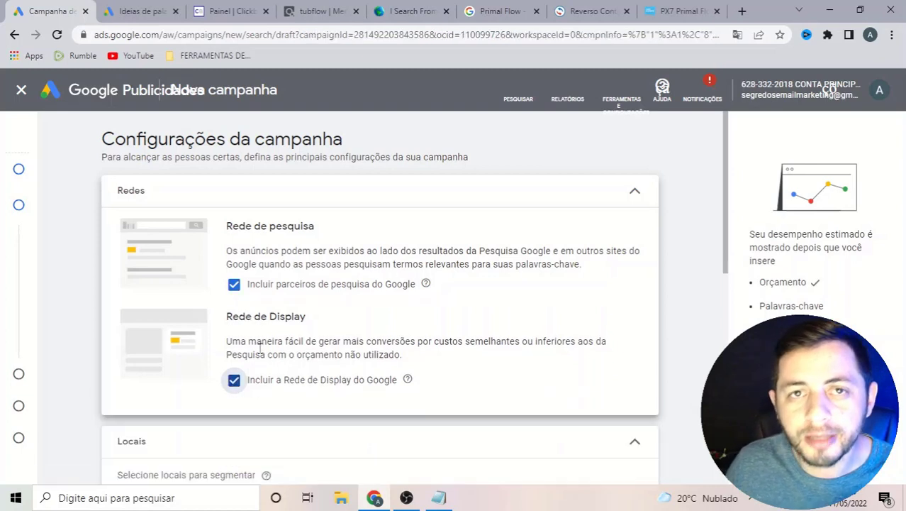
Exclude the Google search partners and the Google Display Network from the campaign's networks.
double_click(234, 285)
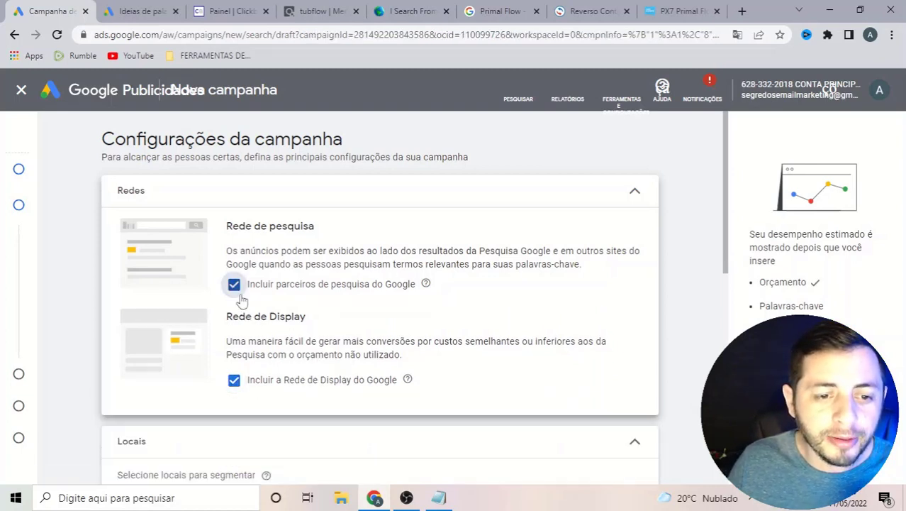
double_click(234, 407)
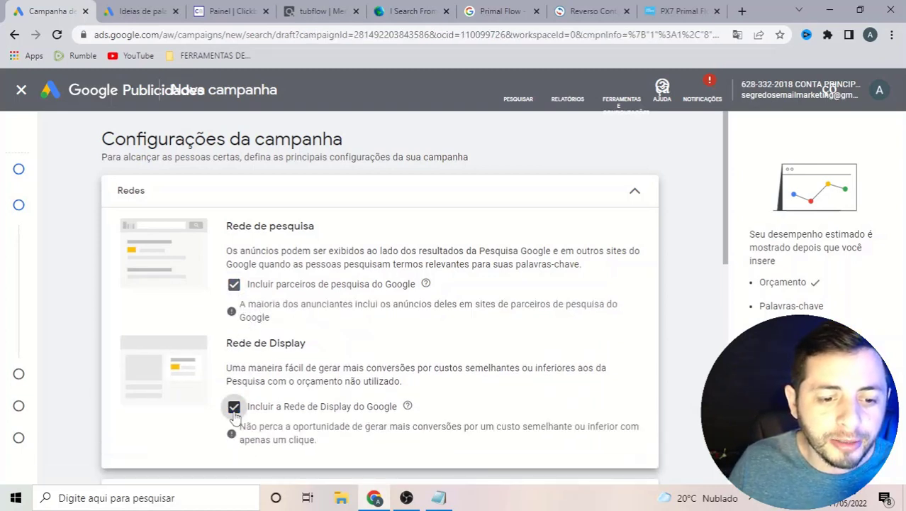
scroll(273, 284, "down", 3)
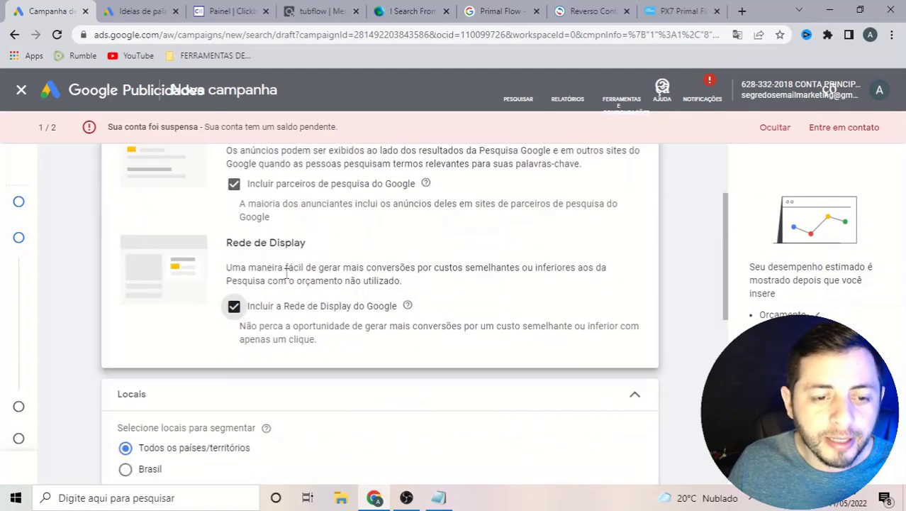
scroll(318, 292, "down", 1)
scroll(317, 295, "up", 3)
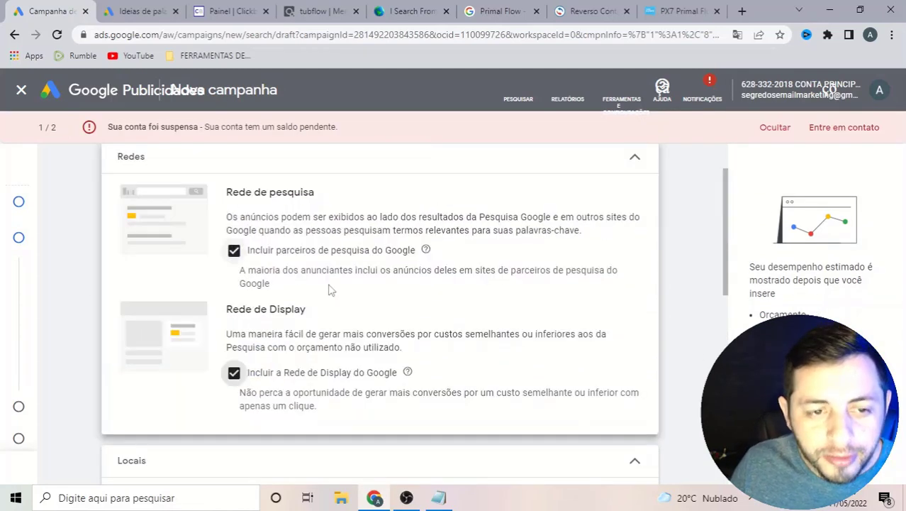
Enter another location for the campaign and target the country Estados Unidos.
scroll(264, 306, "down", 5)
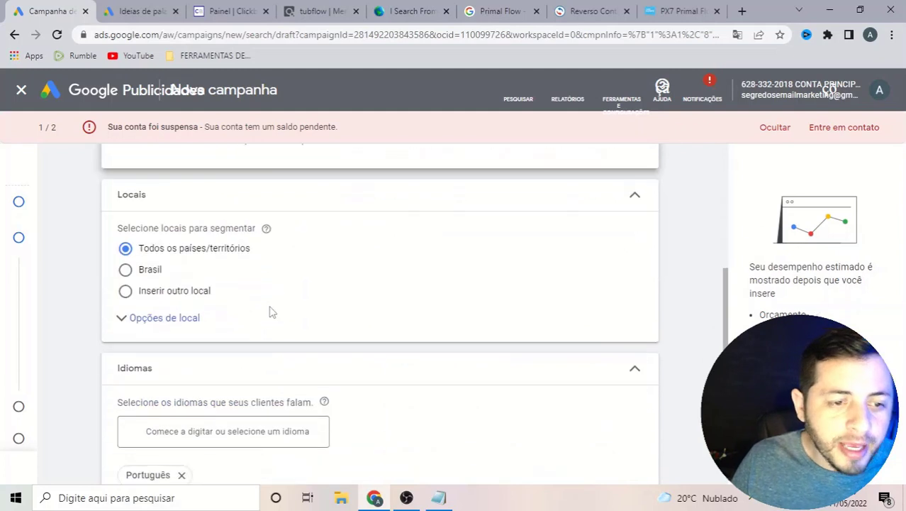
left_click(125, 293)
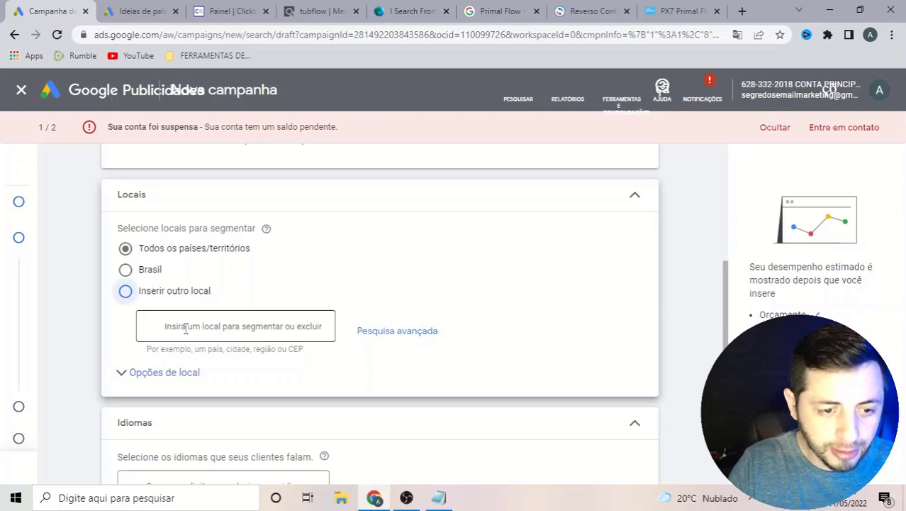
type("esta")
left_click(204, 101)
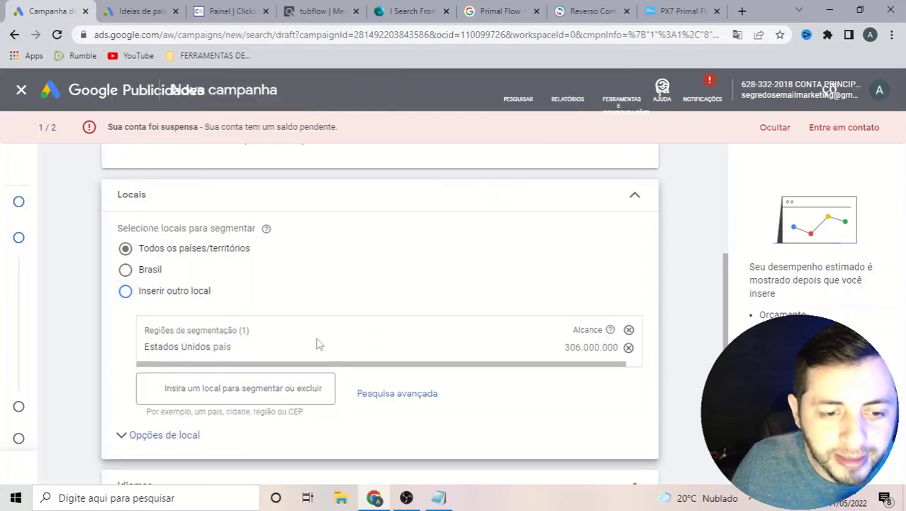
Replace Português with Inglês as the campaign's language.
scroll(319, 344, "down", 1)
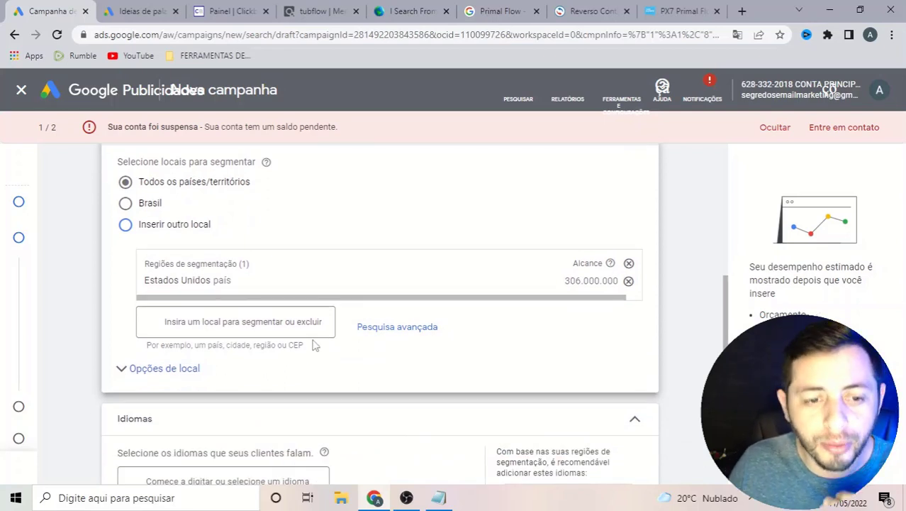
scroll(257, 304, "down", 3)
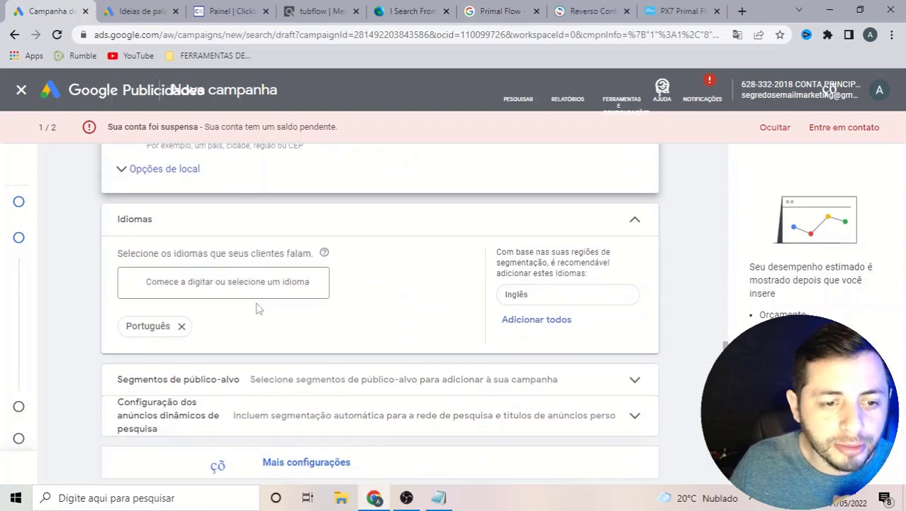
left_click(182, 326)
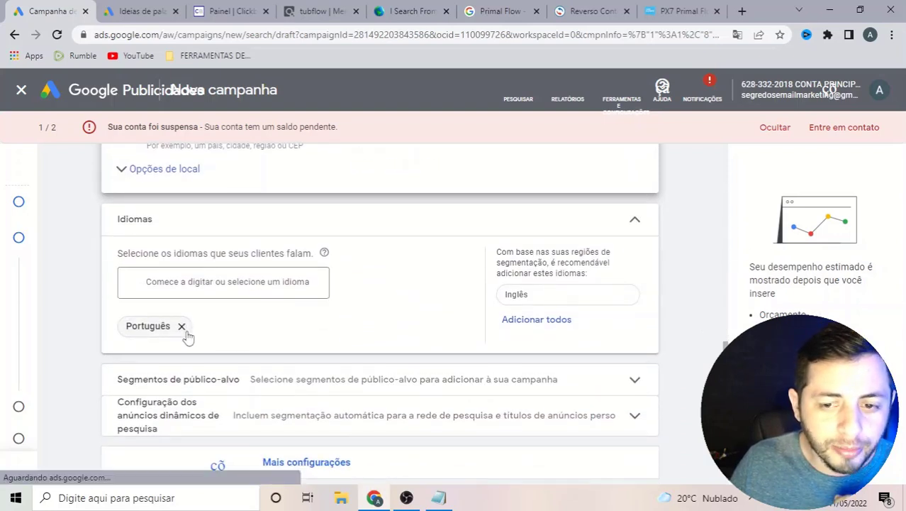
left_click(229, 284)
left_click(213, 307)
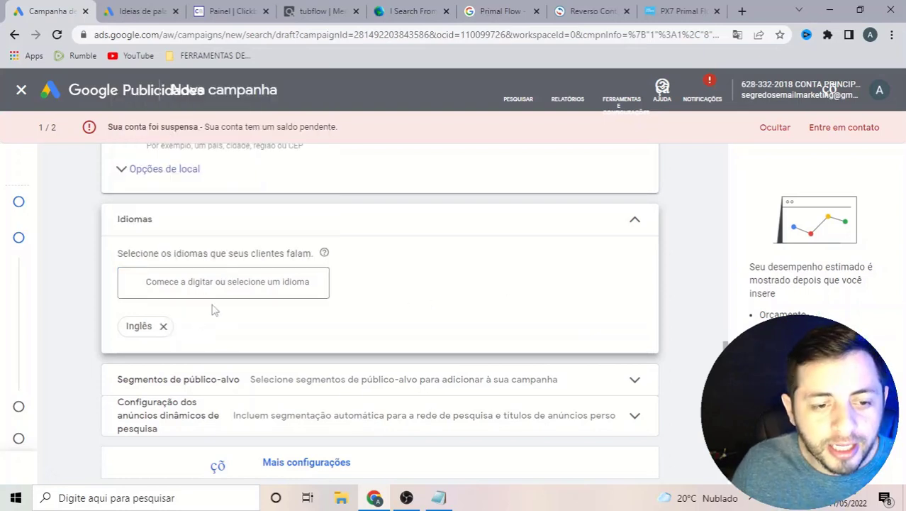
Expand the additional campaign settings to check dates, schedule and URL options, and continue to keywords and ads.
scroll(212, 308, "down", 2)
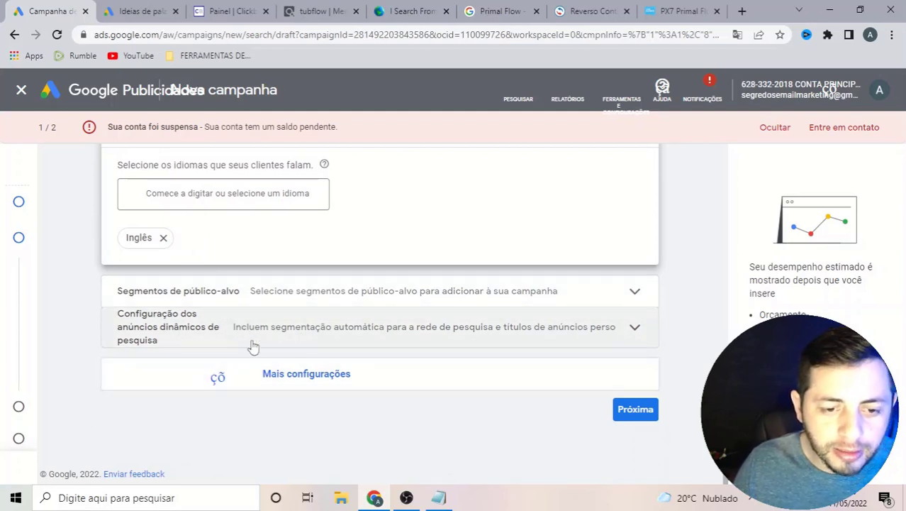
left_click(287, 374)
scroll(317, 376, "down", 1)
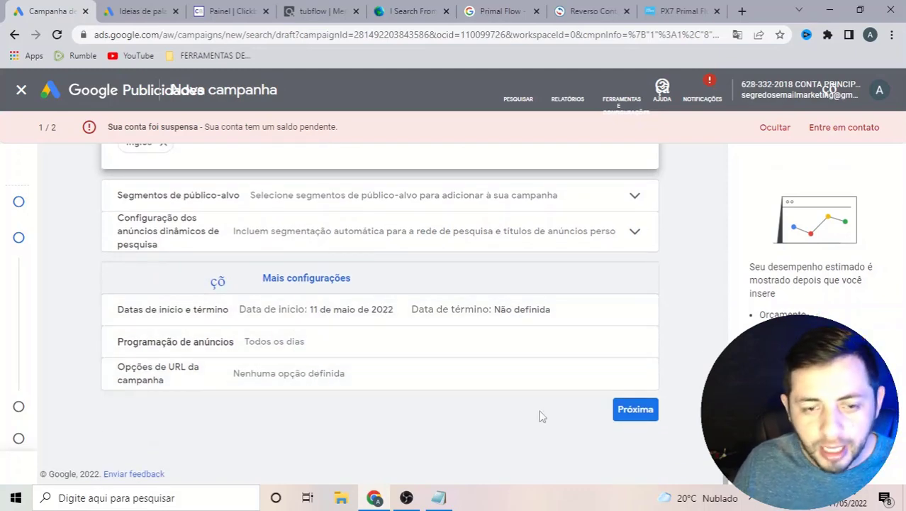
left_click(636, 410)
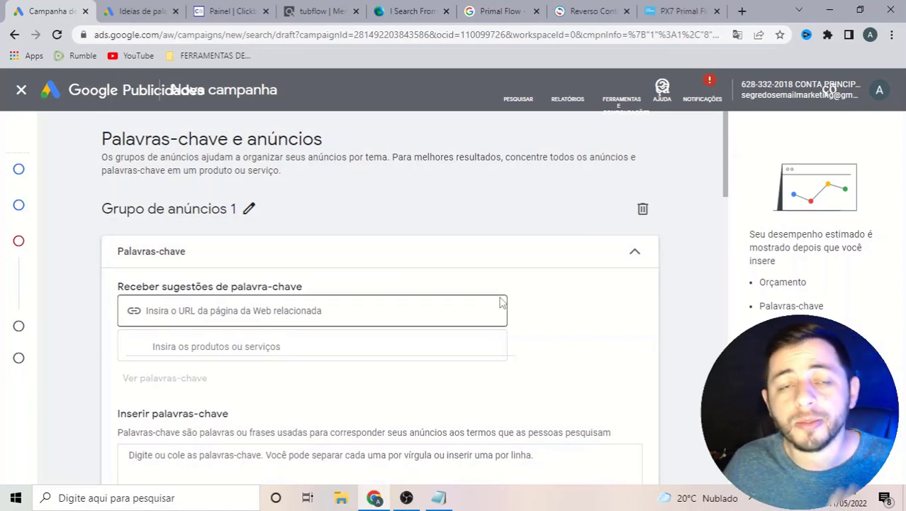
Enter [Primal Flow] as an exact-match keyword for the ad group and check it against the match type notes.
scroll(500, 302, "down", 2)
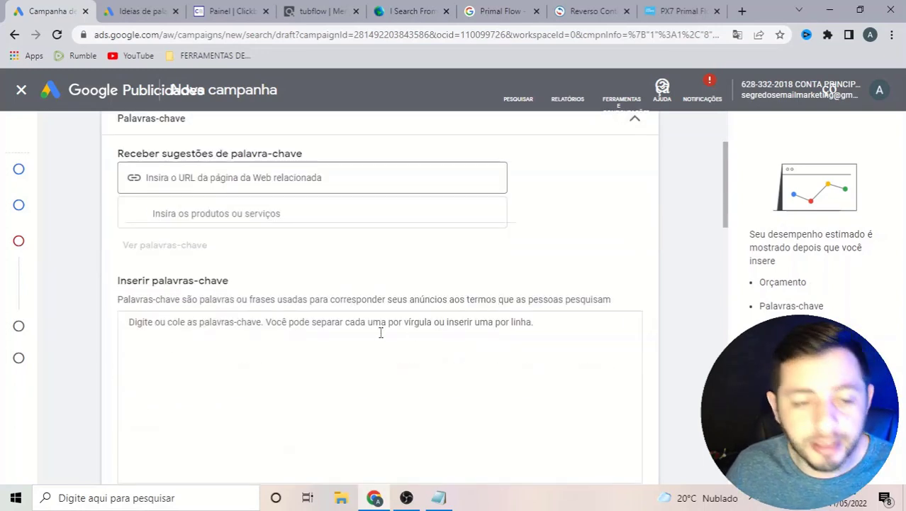
key("ctrl+Tab")
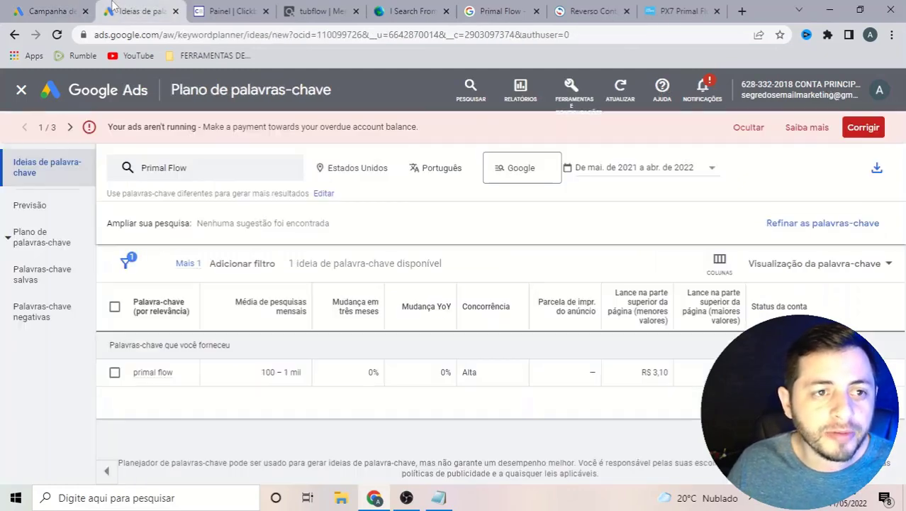
key("ctrl+shift+Tab")
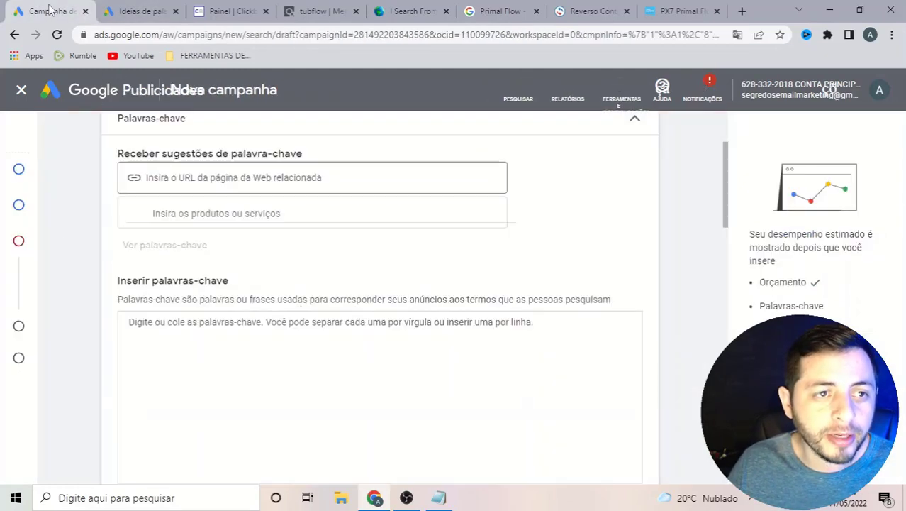
left_click(172, 328)
type("Primal Flow")
type("]")
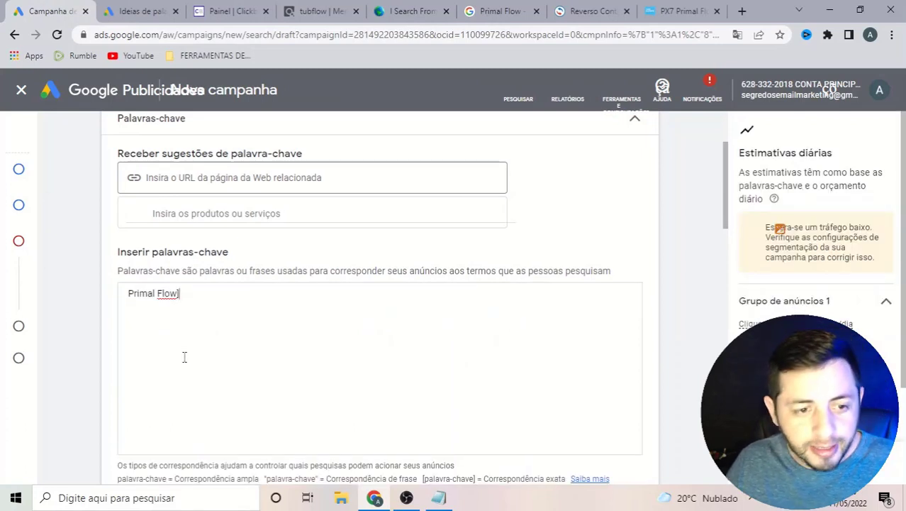
left_click(128, 295)
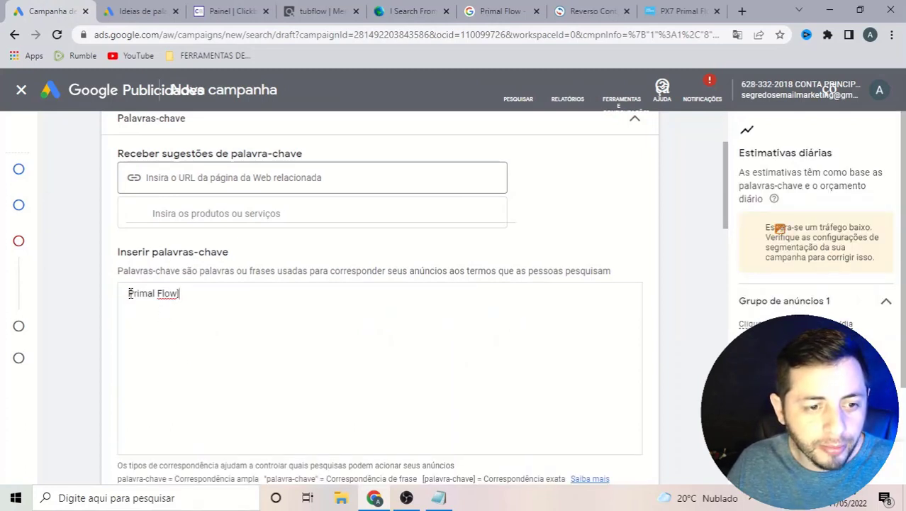
type("[")
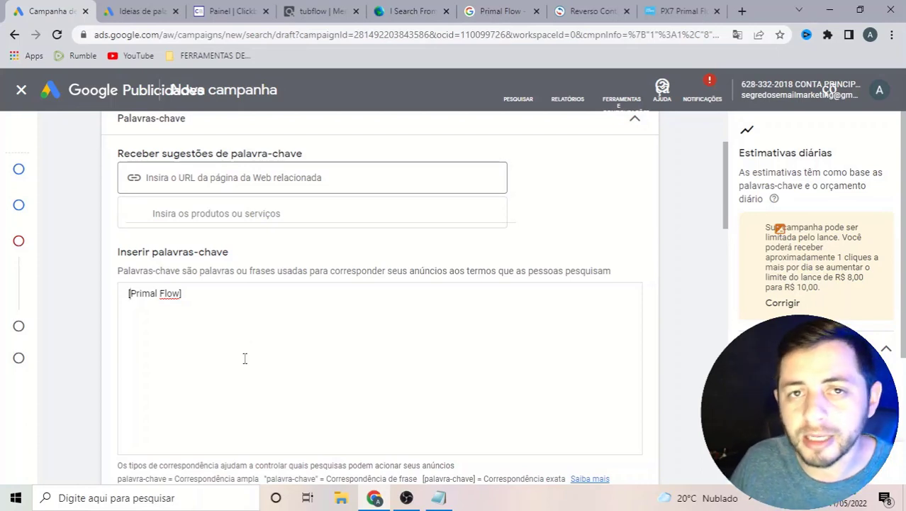
scroll(245, 355, "down", 3)
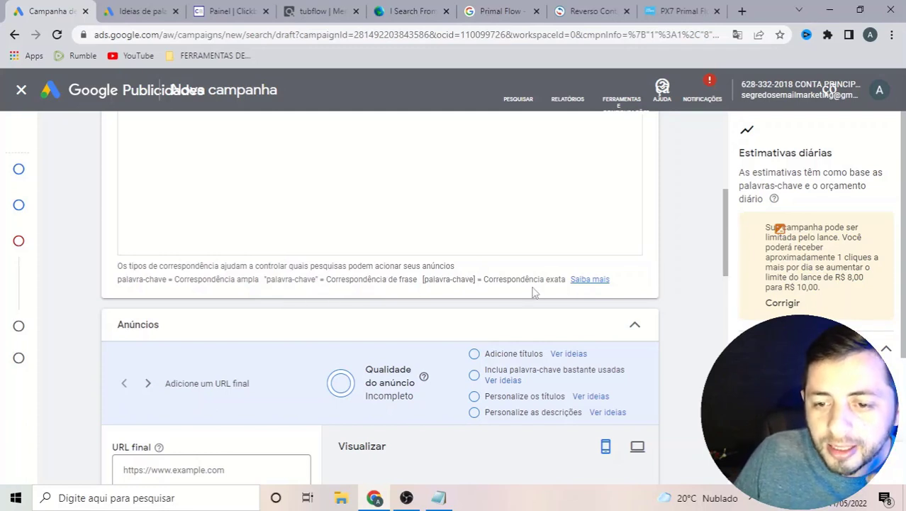
scroll(488, 288, "up", 2)
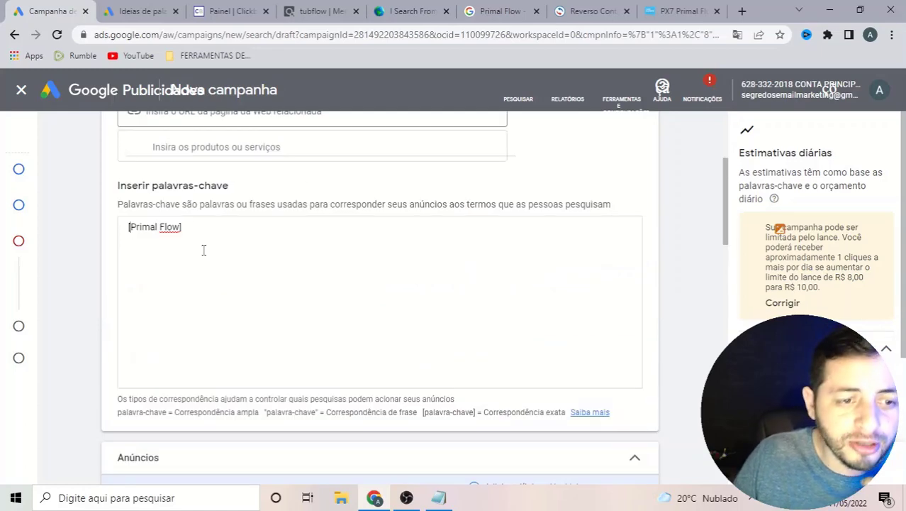
scroll(289, 356, "down", 6)
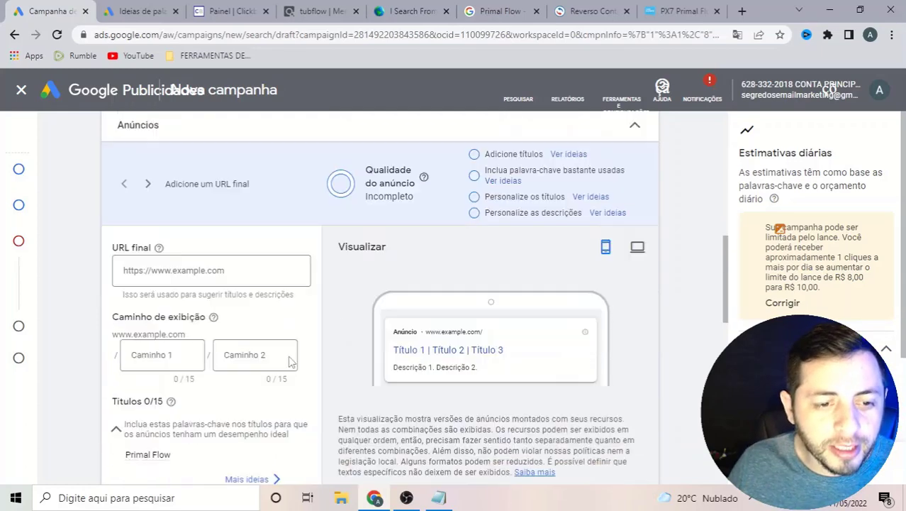
scroll(289, 361, "up", 2)
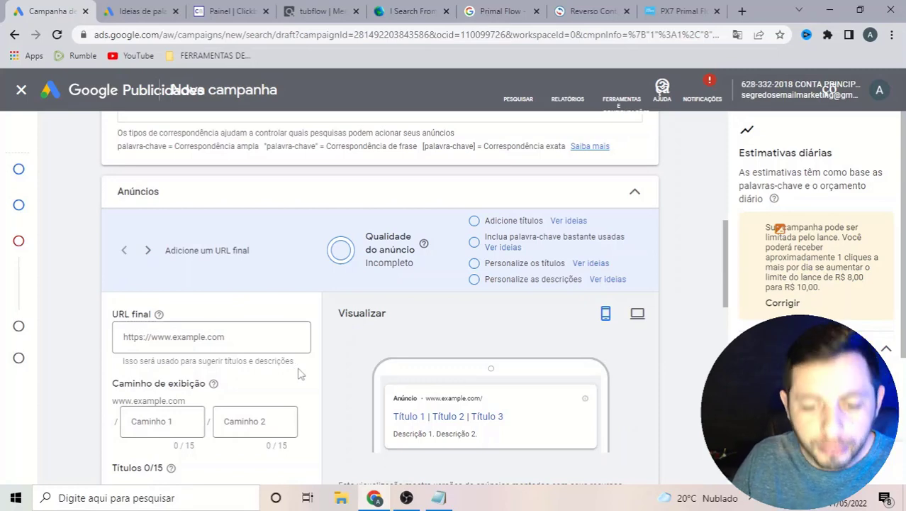
scroll(252, 354, "down", 1)
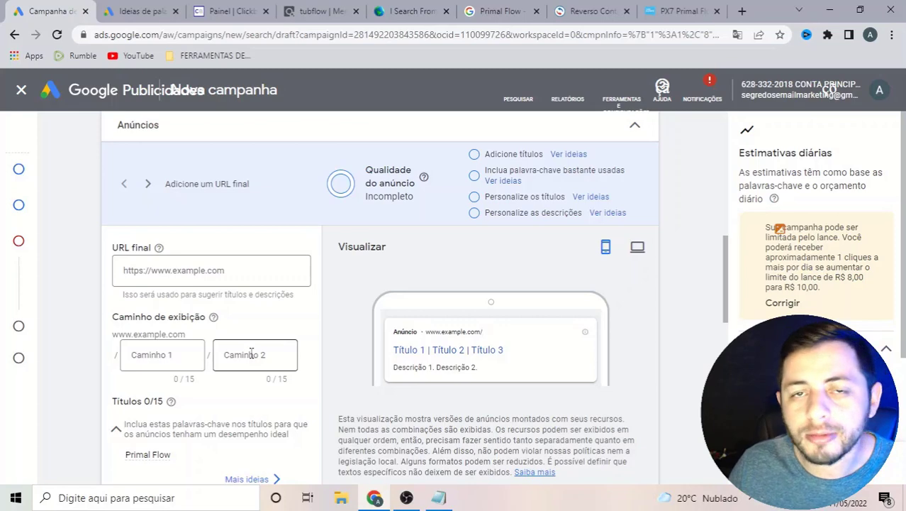
scroll(249, 362, "down", 5)
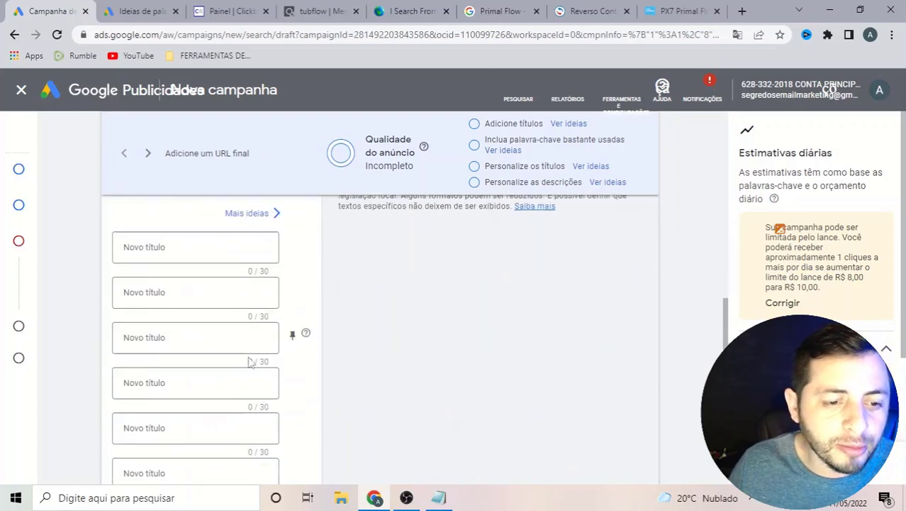
scroll(249, 362, "up", 6)
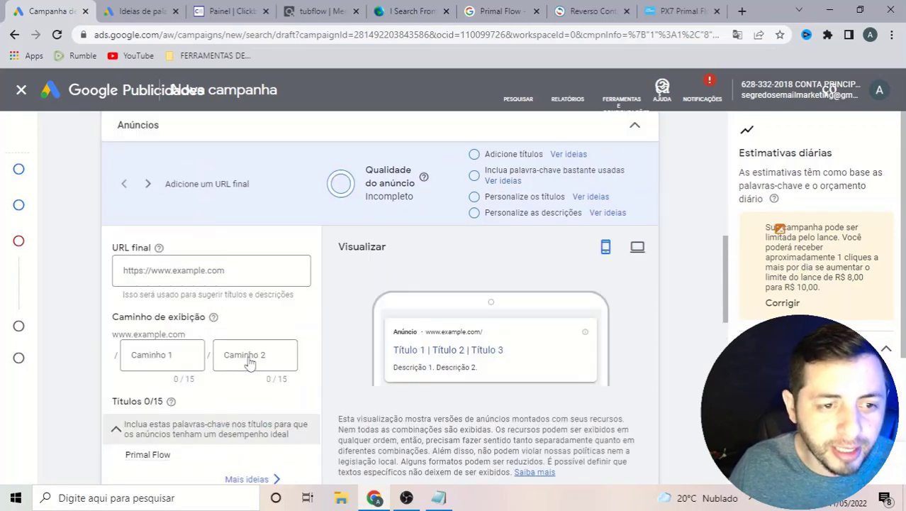
left_click(438, 497)
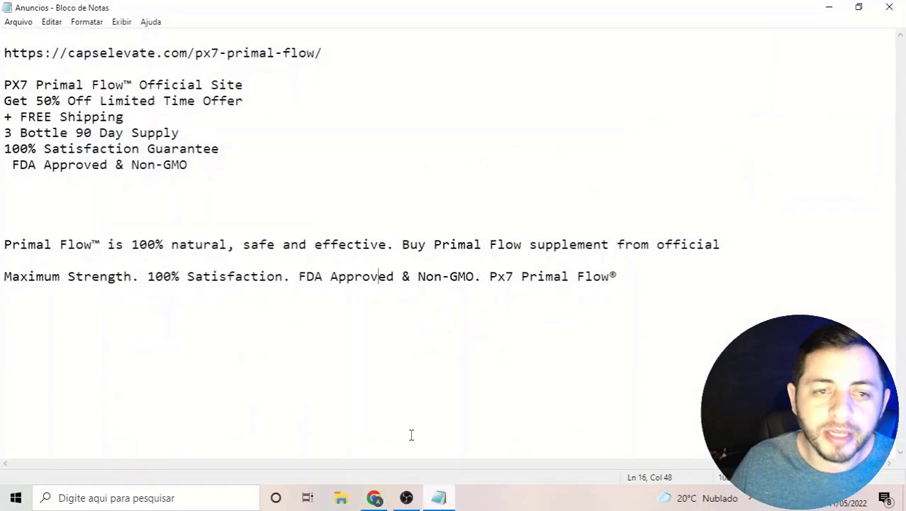
left_click_drag(337, 55, 7, 48)
key("ctrl+c")
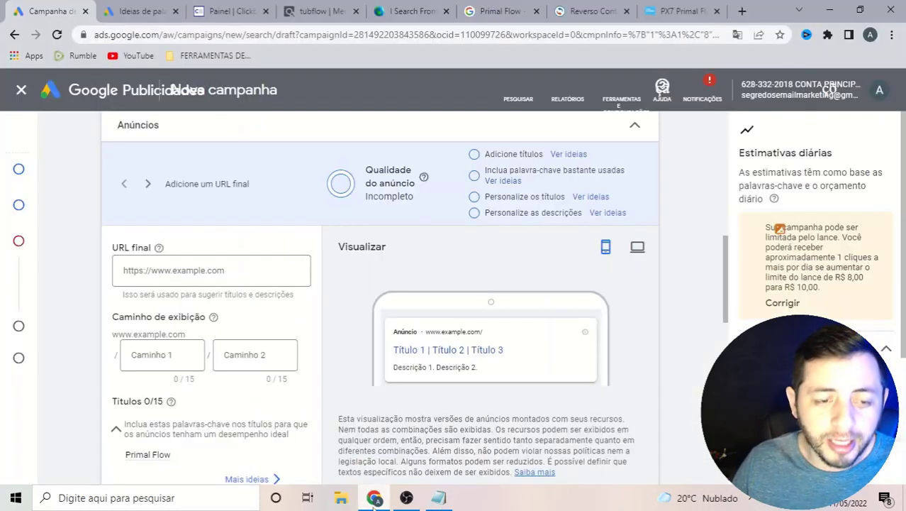
left_click(374, 497)
left_click(205, 274)
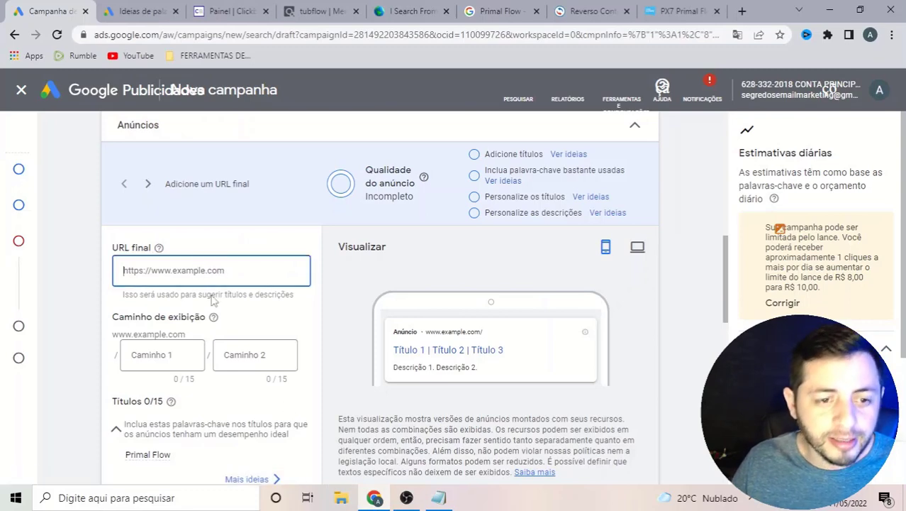
key("ctrl+v")
Examine the PX7 Primal Flow landing page from its headline to the official website link and return to the campaign draft.
left_click(677, 11)
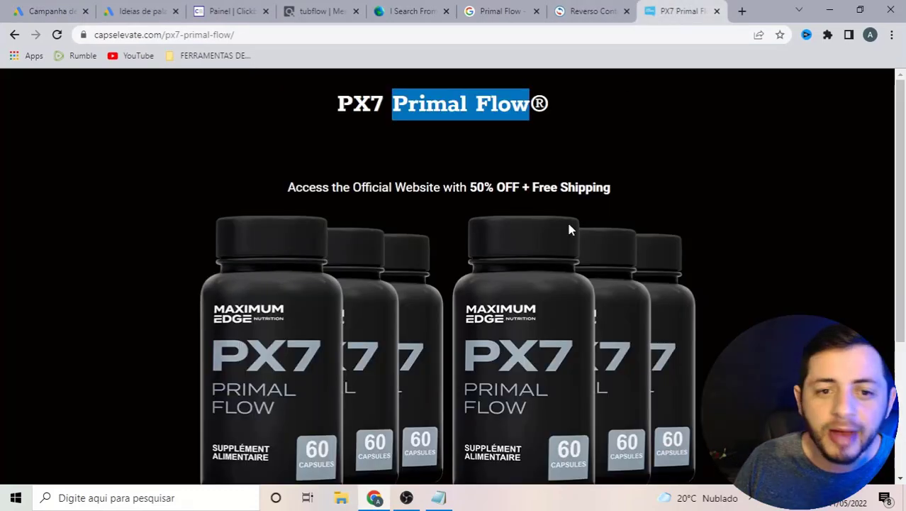
scroll(345, 273, "down", 3)
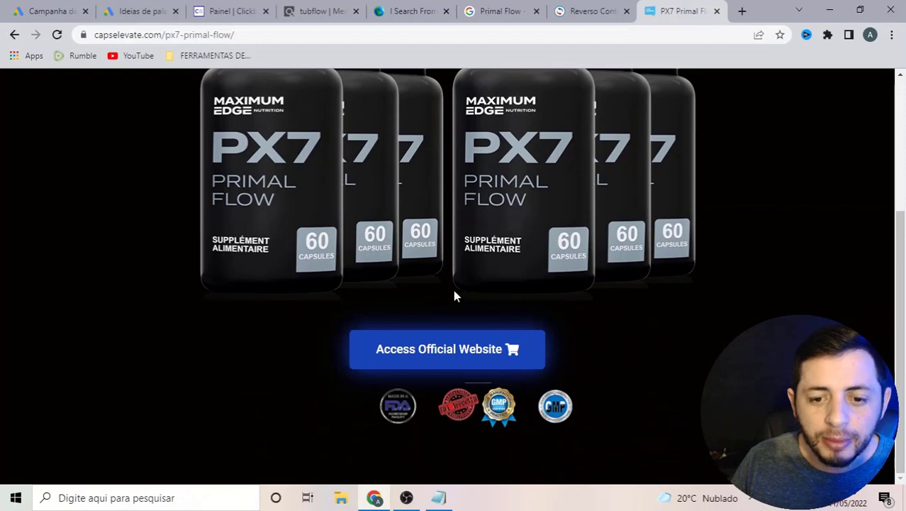
scroll(455, 291, "up", 3)
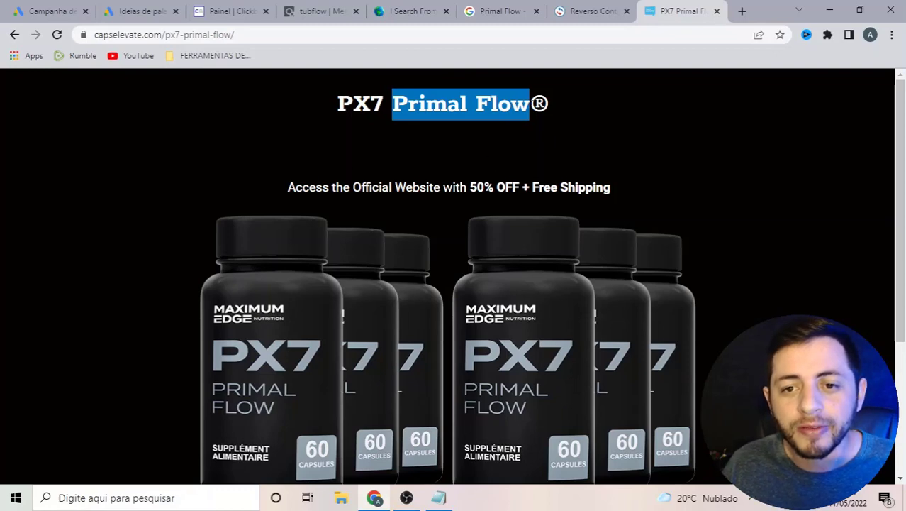
key("Escape")
scroll(455, 252, "down", 3)
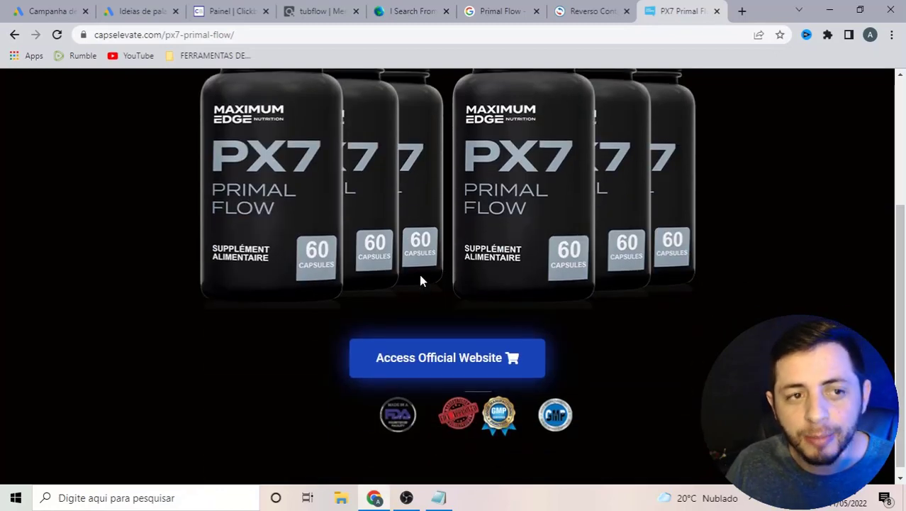
left_click(57, 11)
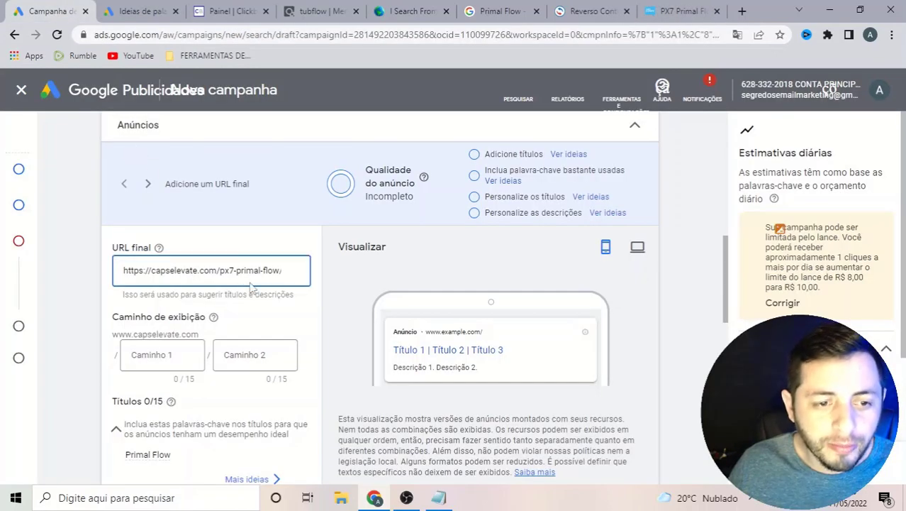
Set the first part of the ad's display path to Primal-Flow, leaving the second part empty.
scroll(220, 318, "down", 2)
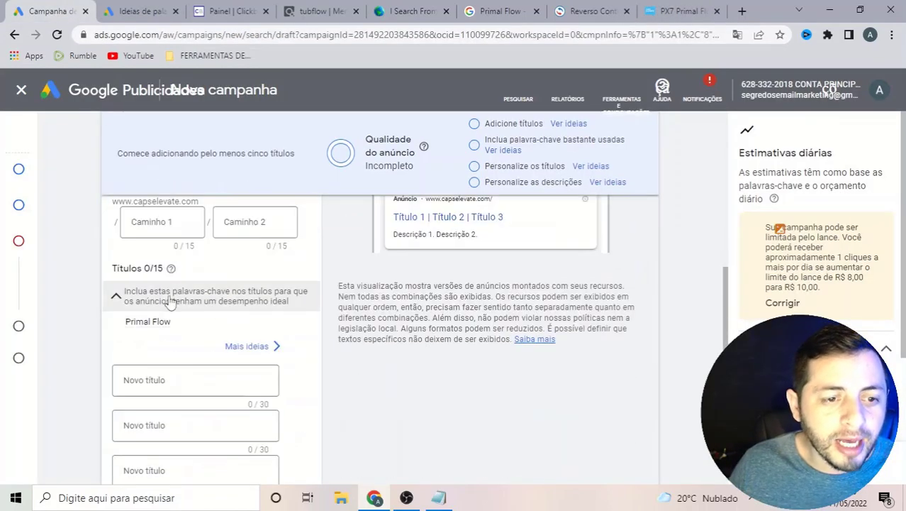
scroll(172, 297, "up", 1)
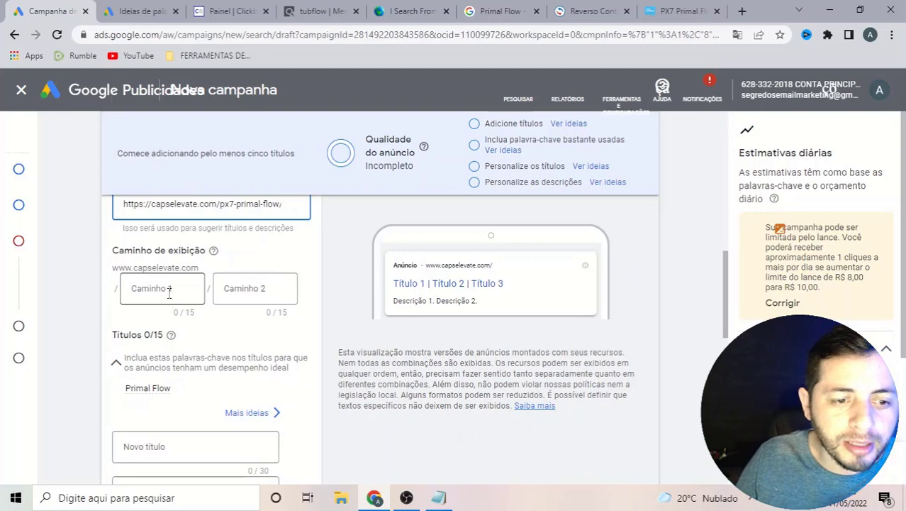
scroll(185, 307, "up", 2)
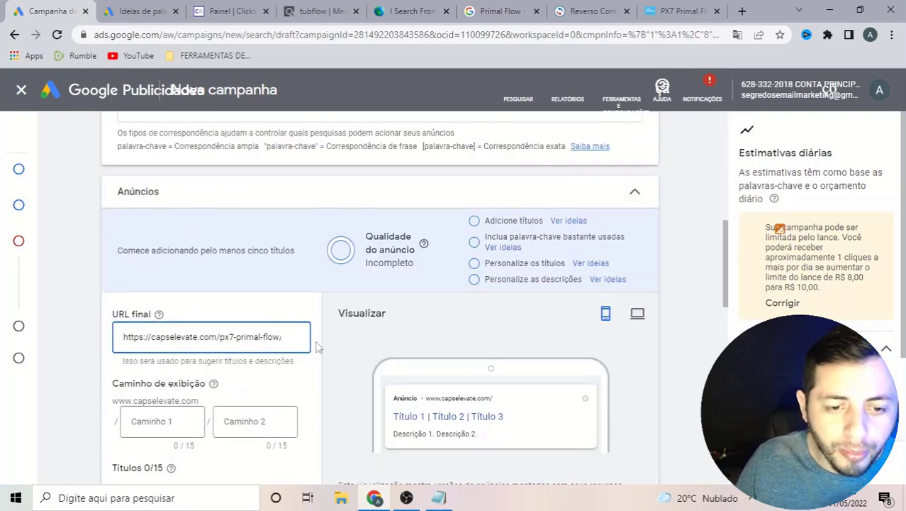
scroll(318, 346, "down", 1)
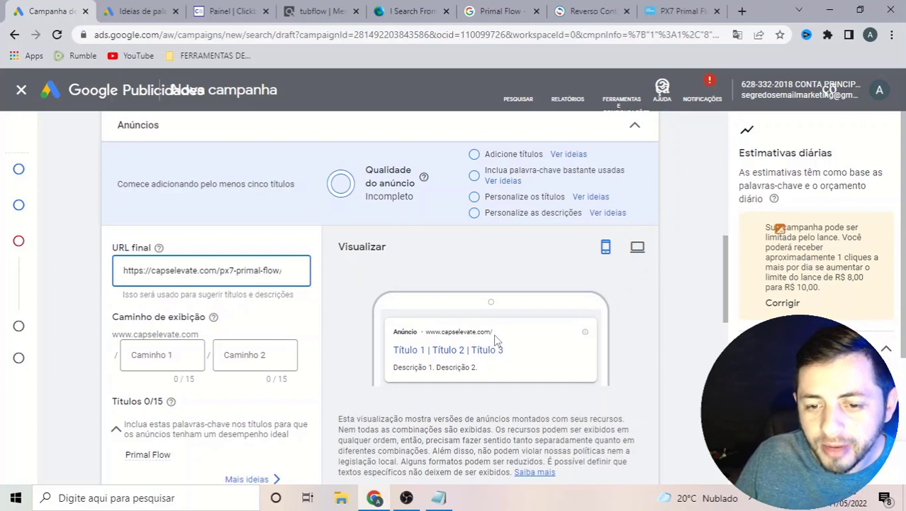
left_click(178, 363)
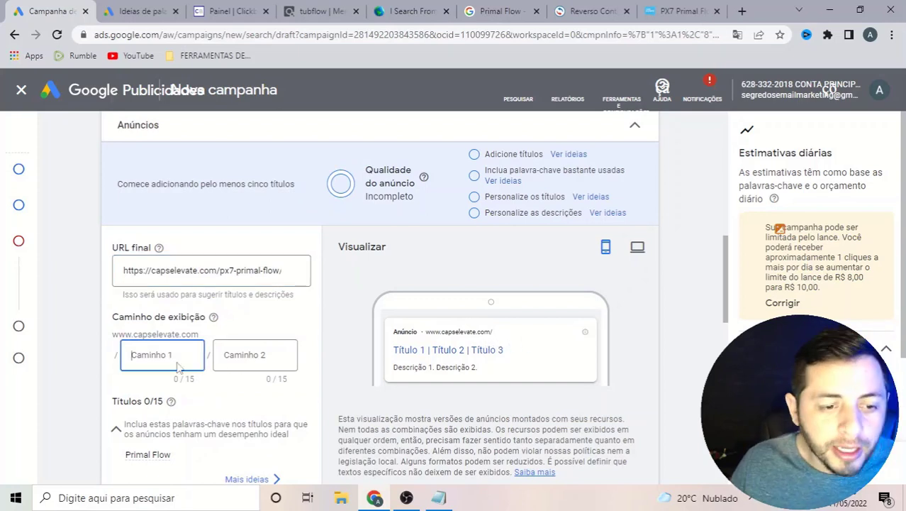
type("Primal Flow")
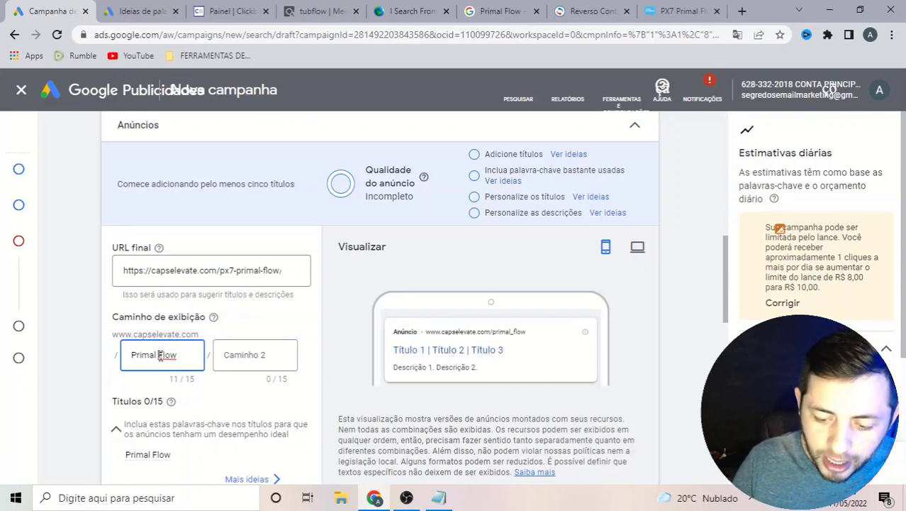
left_click(160, 356)
key("BackSpace")
type("-")
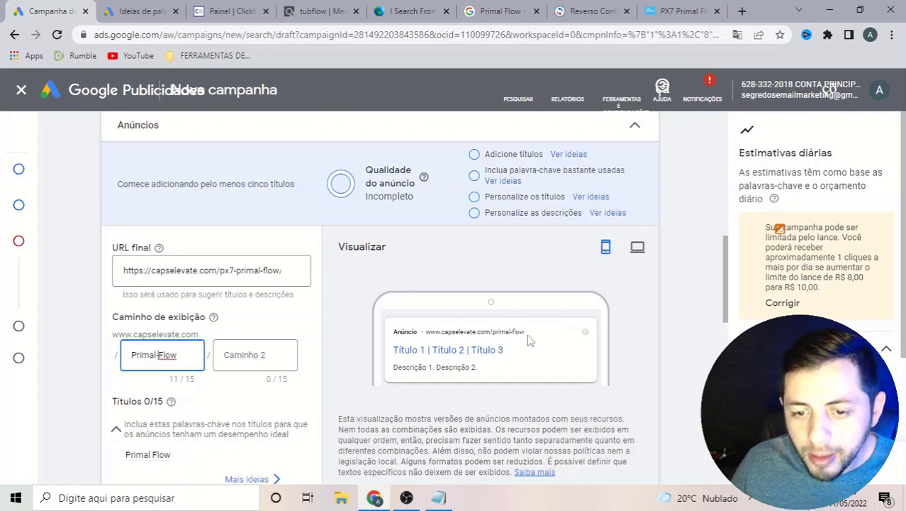
left_click(227, 362)
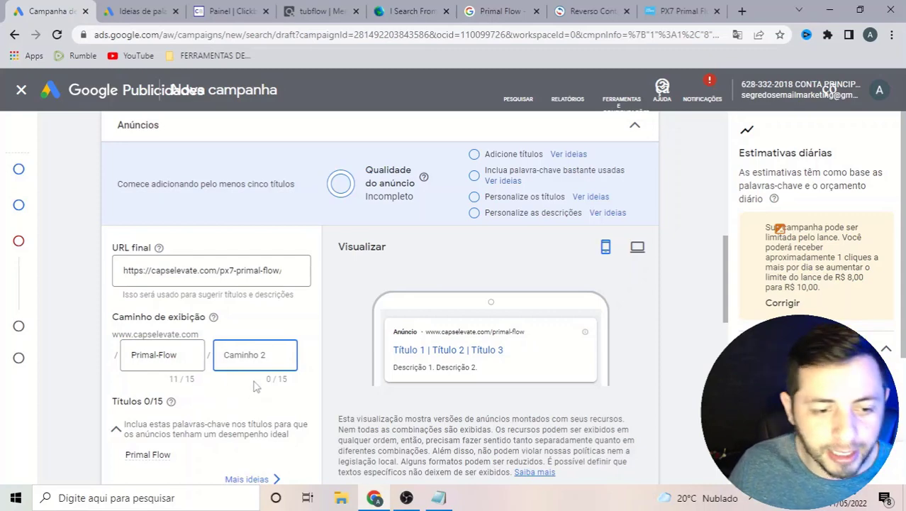
Copy "PX7 Primal Flow™ Official Site" from the Anuncios notes in Notepad into the ad's first headline.
scroll(255, 385, "down", 4)
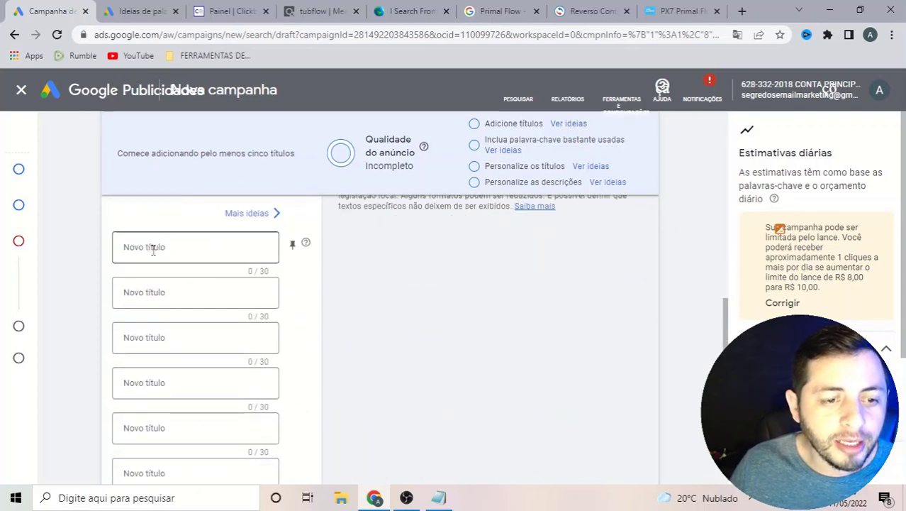
left_click(440, 502)
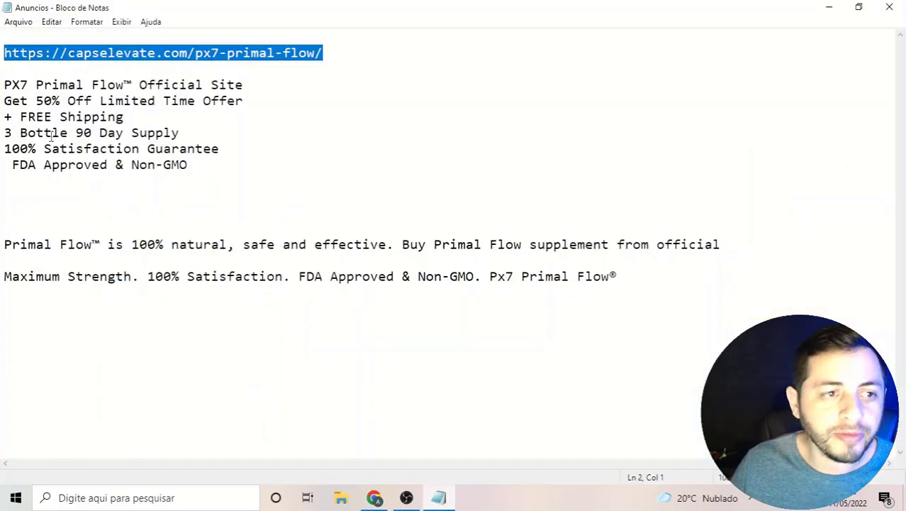
left_click_drag(6, 86, 243, 83)
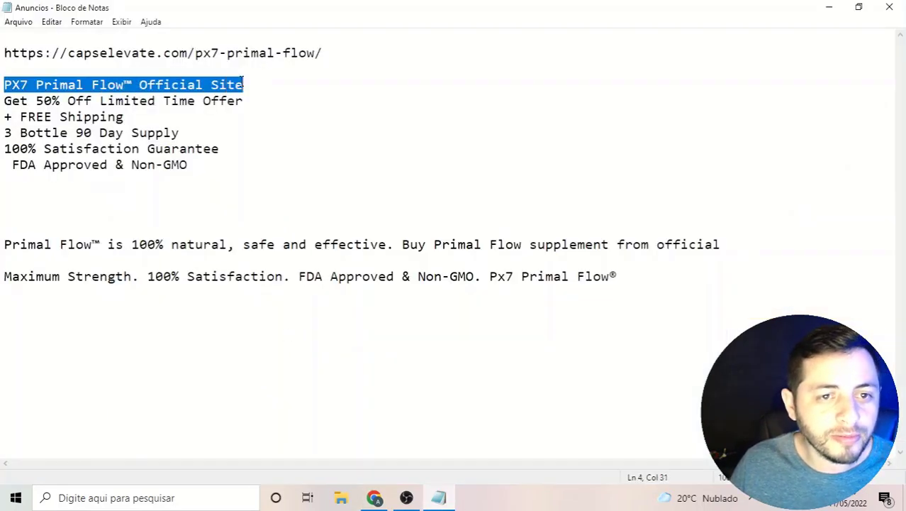
left_click(374, 497)
left_click(168, 257)
type("PX7 Primal Flow™ Official Site")
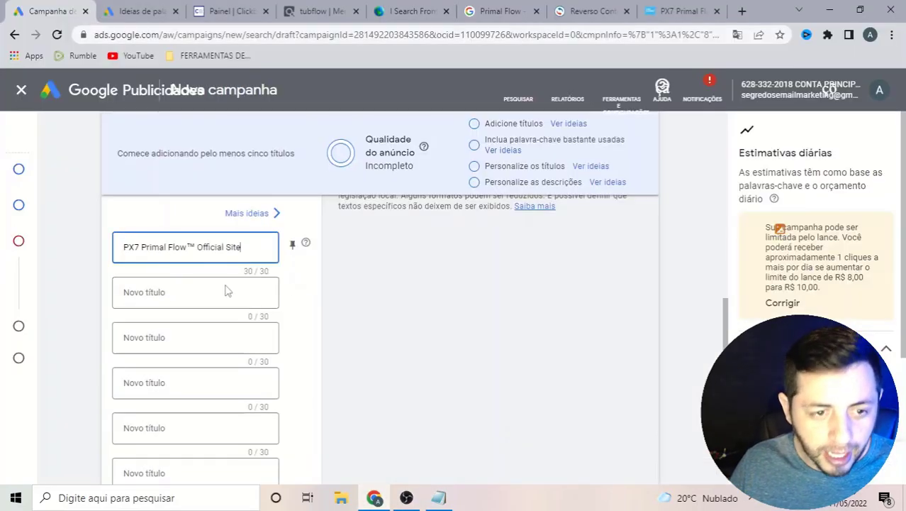
Review the headlines of competing ads in the Primal Flow Google results and return to the campaign draft.
left_click(410, 9)
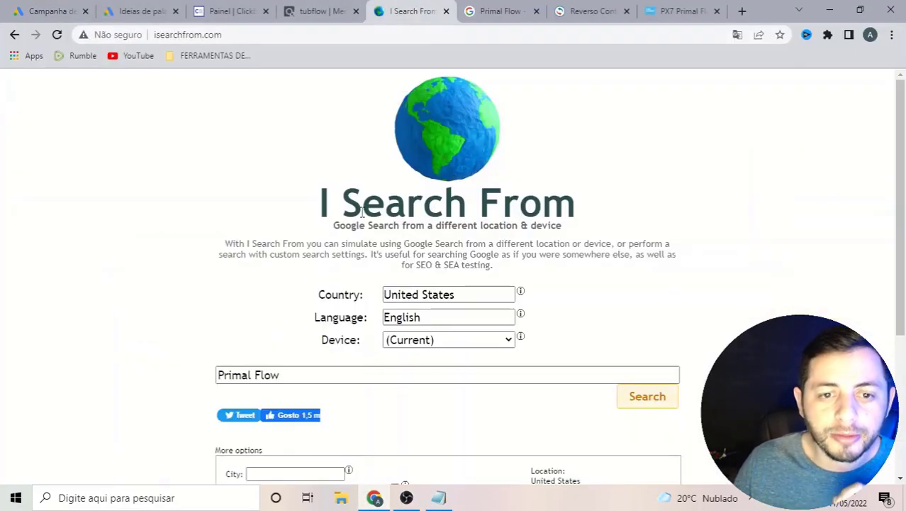
left_click(507, 9)
scroll(273, 317, "down", 2)
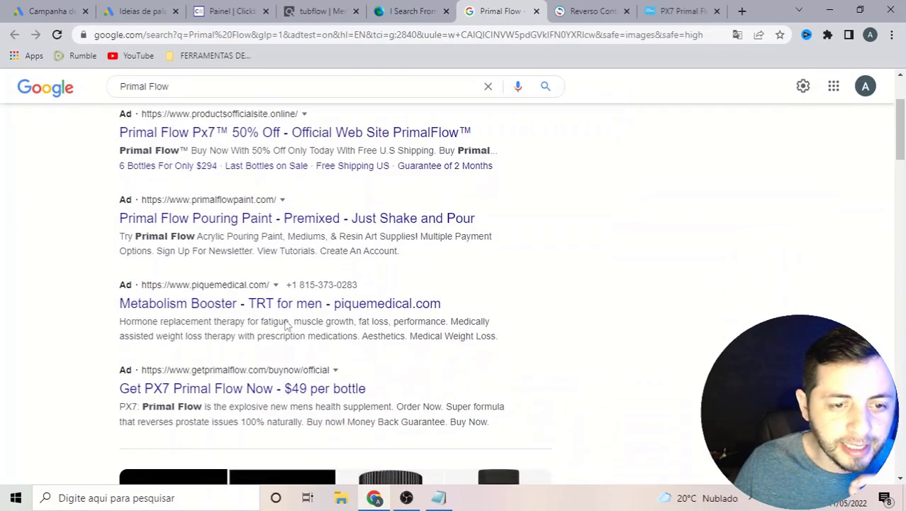
scroll(295, 378, "up", 2)
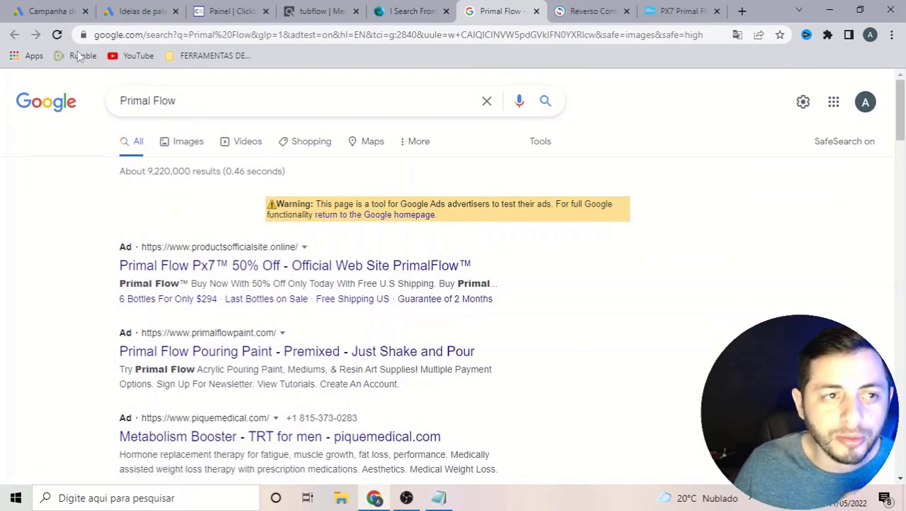
left_click(51, 10)
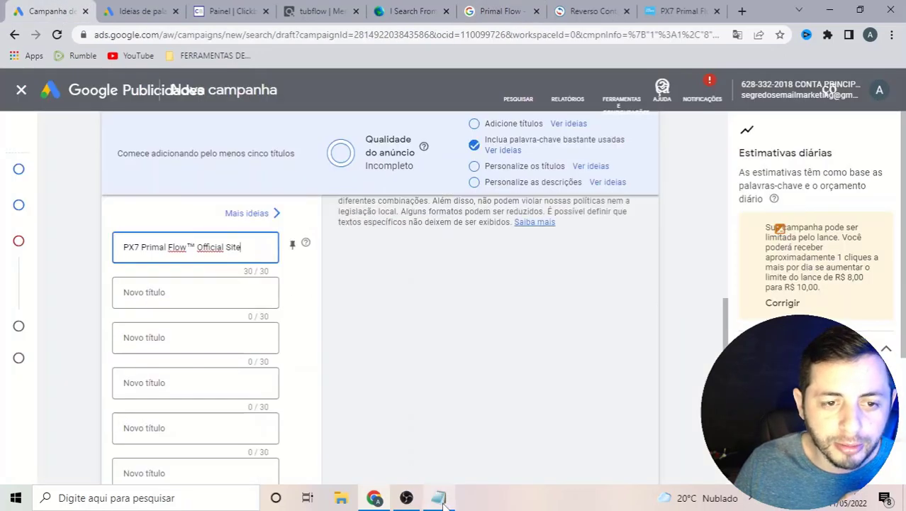
Copy "Get 50% Off Limited Time Offer" from the Notepad notes into the ad's second headline.
key("alt+Tab")
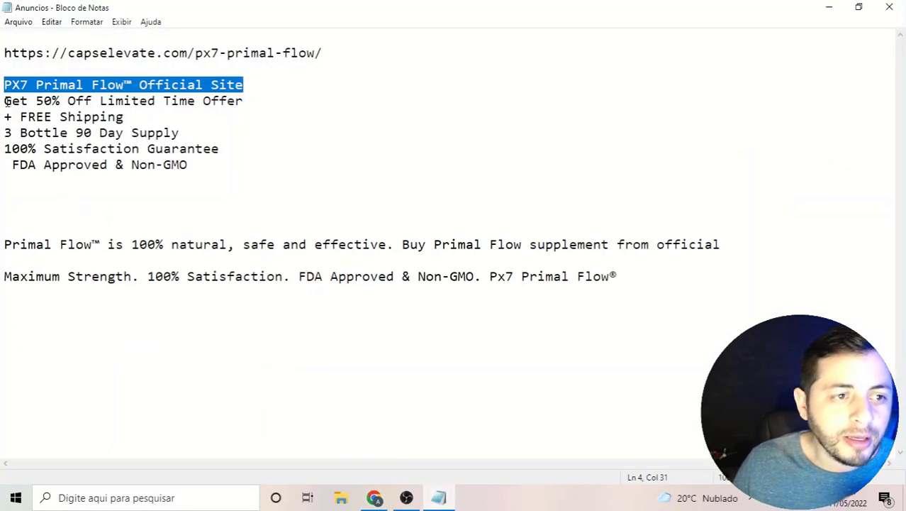
left_click_drag(5, 102, 244, 104)
key("ctrl+c")
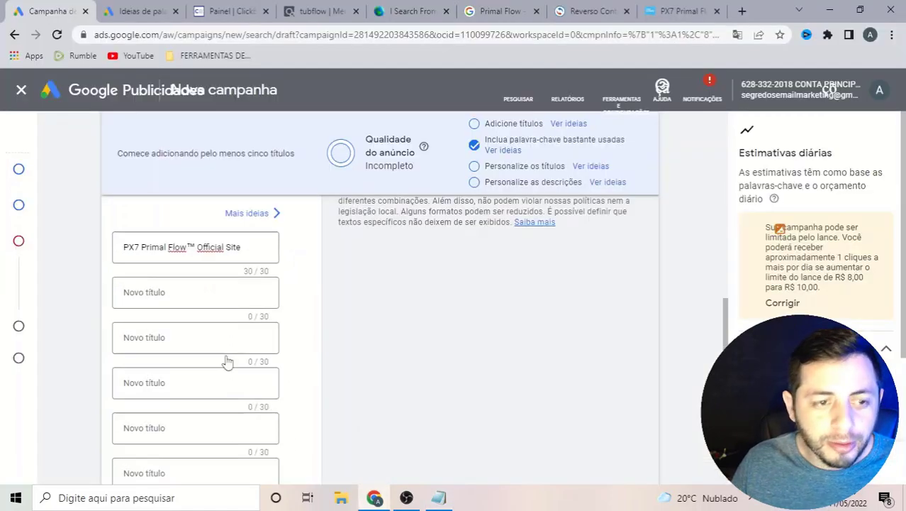
left_click(374, 498)
left_click(170, 294)
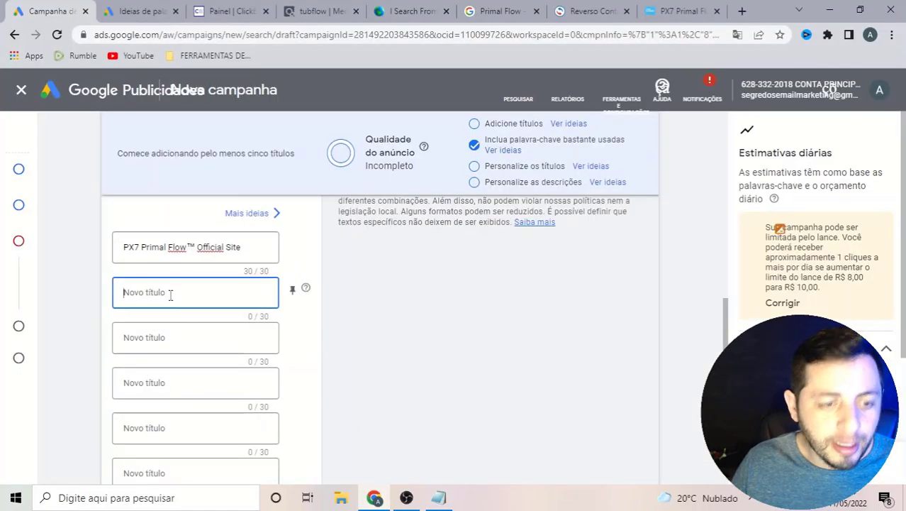
key("ctrl+v")
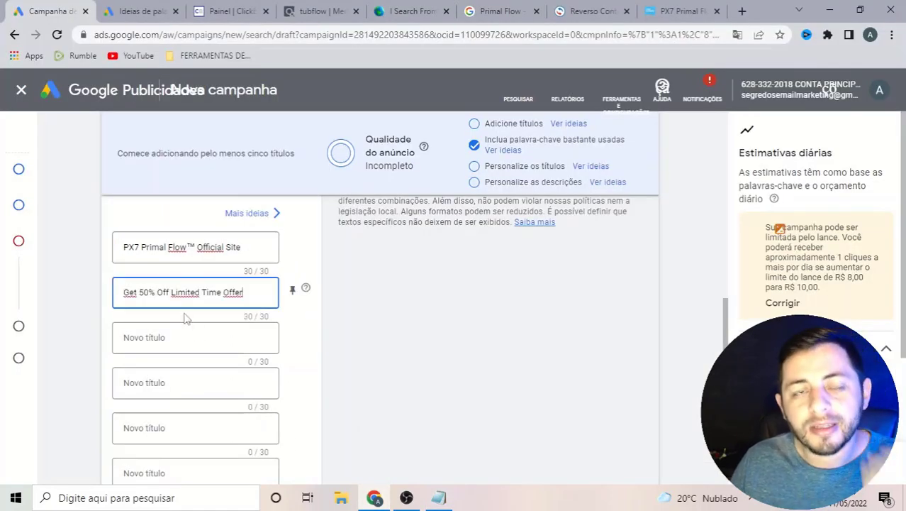
Copy "+ FREE Shipping" from the Notepad notes into the ad's third headline.
left_click(439, 497)
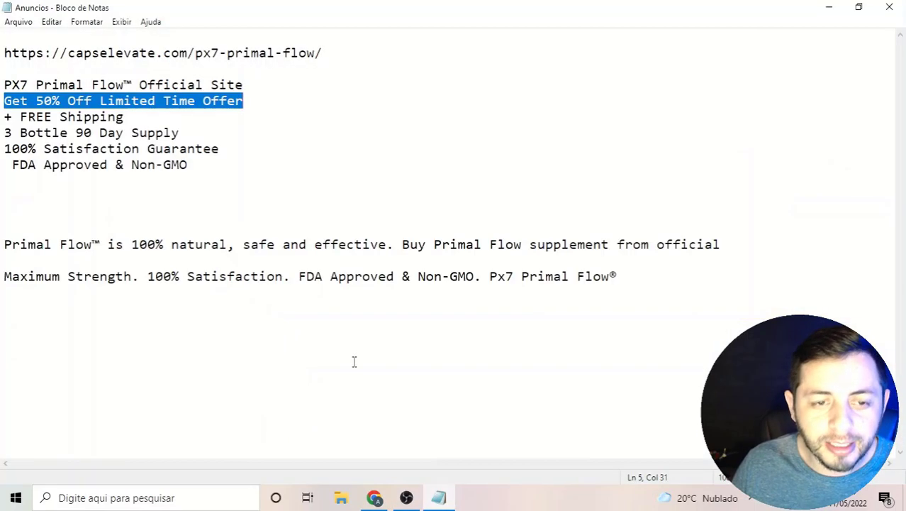
left_click_drag(125, 117, 4, 117)
key("ctrl+c")
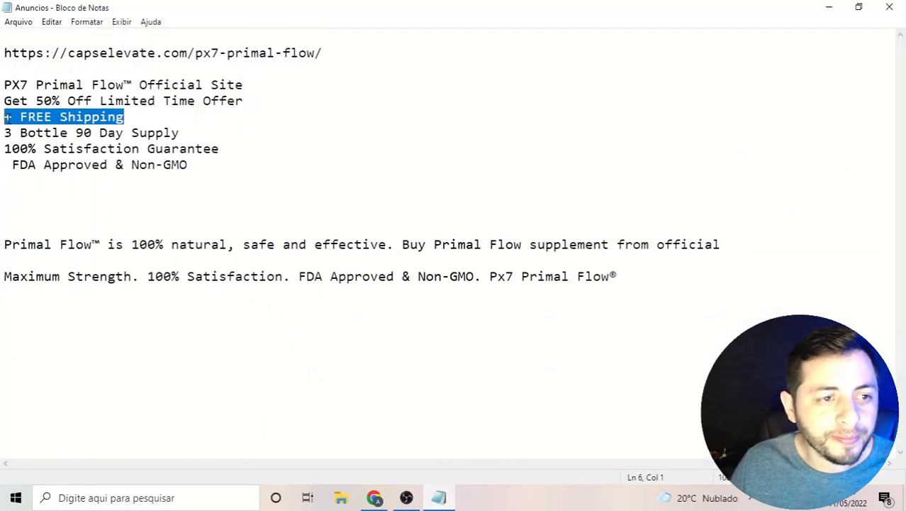
left_click(374, 498)
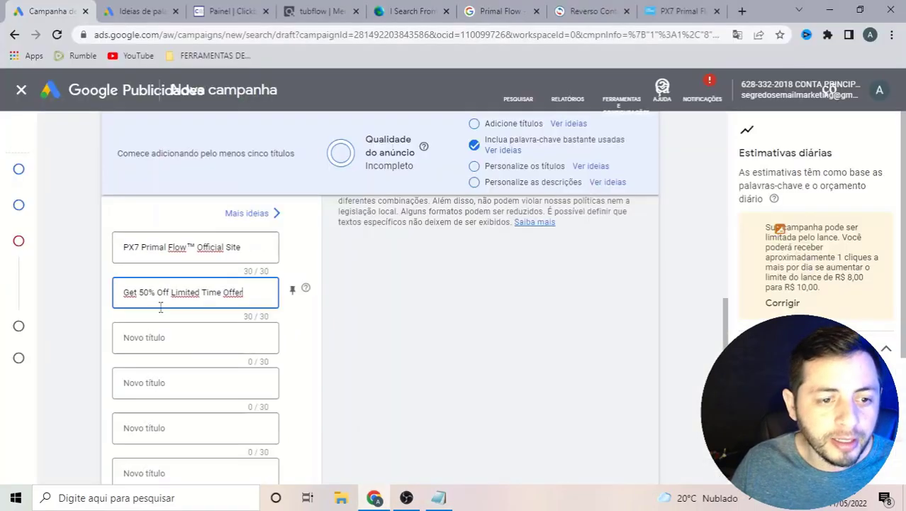
left_click(157, 339)
key("ctrl+v")
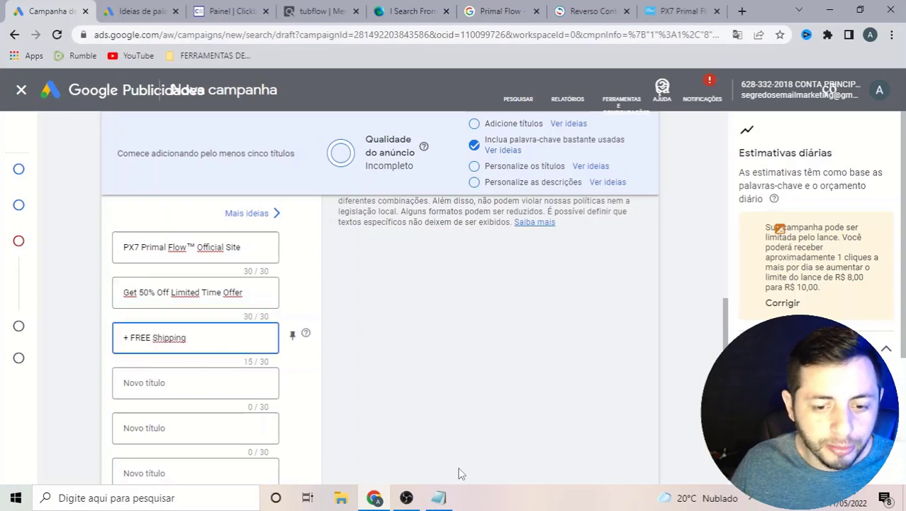
Copy "3 Bottle 90 Day Supply" from the Notepad notes into the ad's fourth headline.
left_click(439, 497)
left_click_drag(196, 140, 4, 133)
key("ctrl+c")
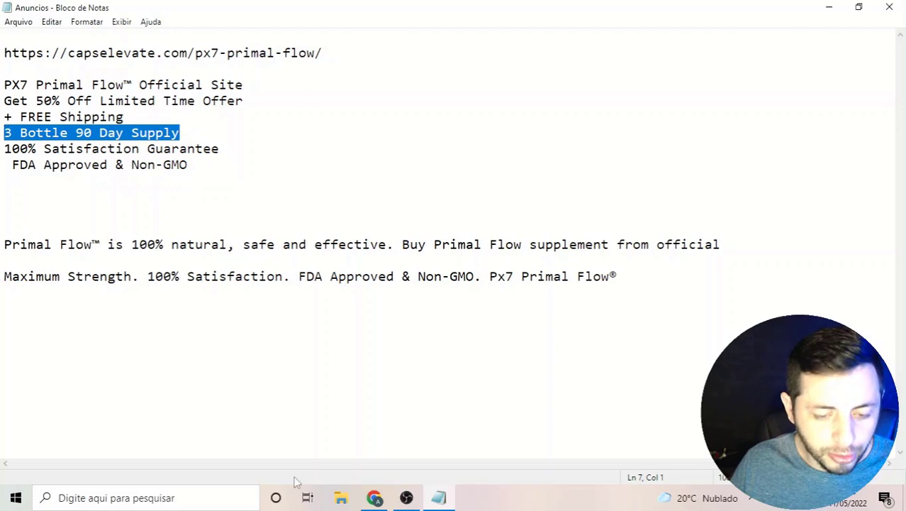
left_click(375, 497)
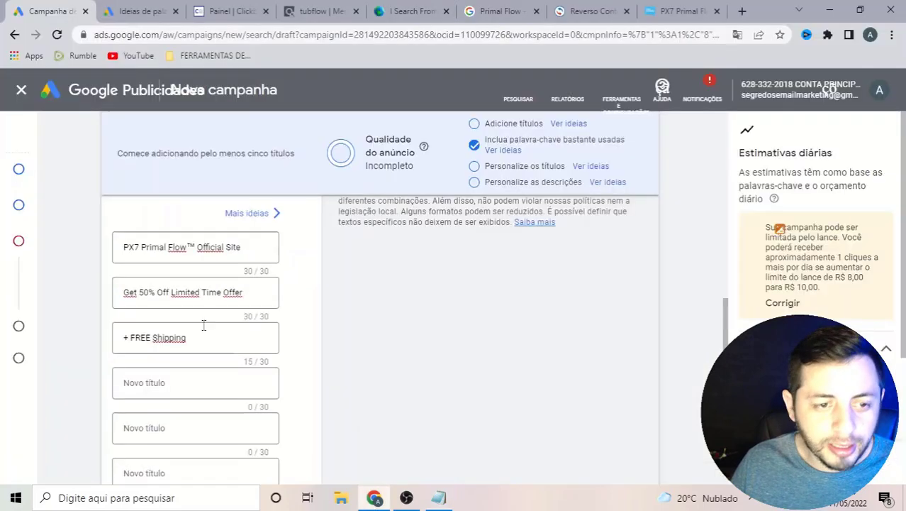
left_click(159, 382)
key("ctrl+v")
Copy "100% Satisfaction Guarantee" from the Notepad notes into the ad's fifth headline.
left_click(439, 498)
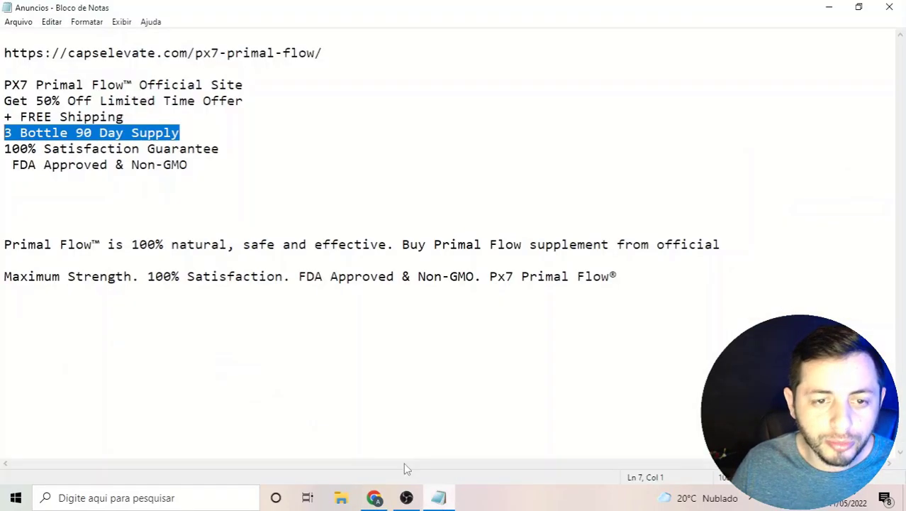
left_click_drag(222, 149, 4, 150)
key("ctrl+c")
left_click(374, 498)
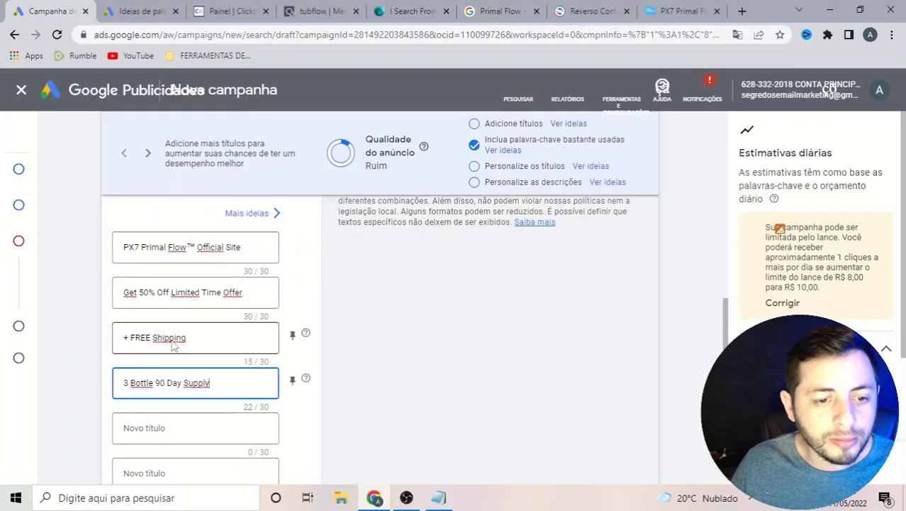
left_click(168, 428)
key("ctrl+v")
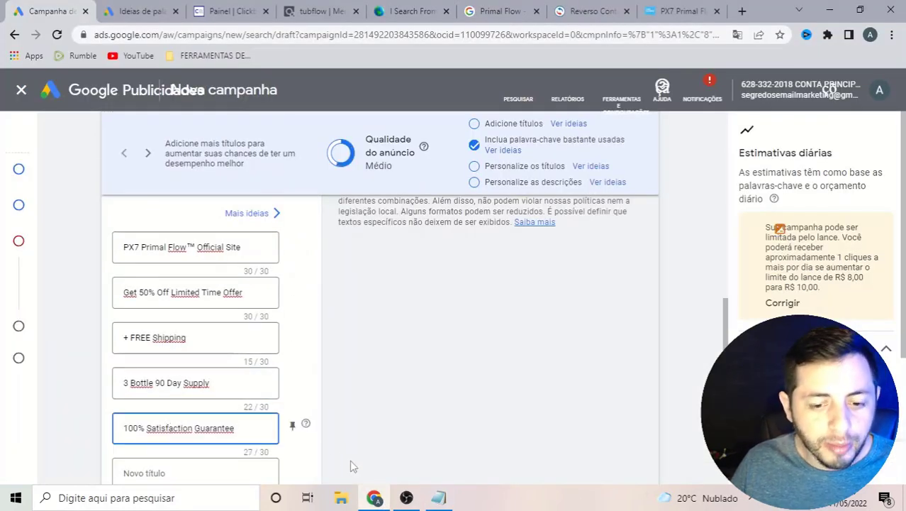
Copy "FDA Approved & Non-GMO" from the Notepad notes into the ad's sixth headline.
left_click(438, 497)
left_click_drag(189, 164, 10, 165)
key("ctrl+c")
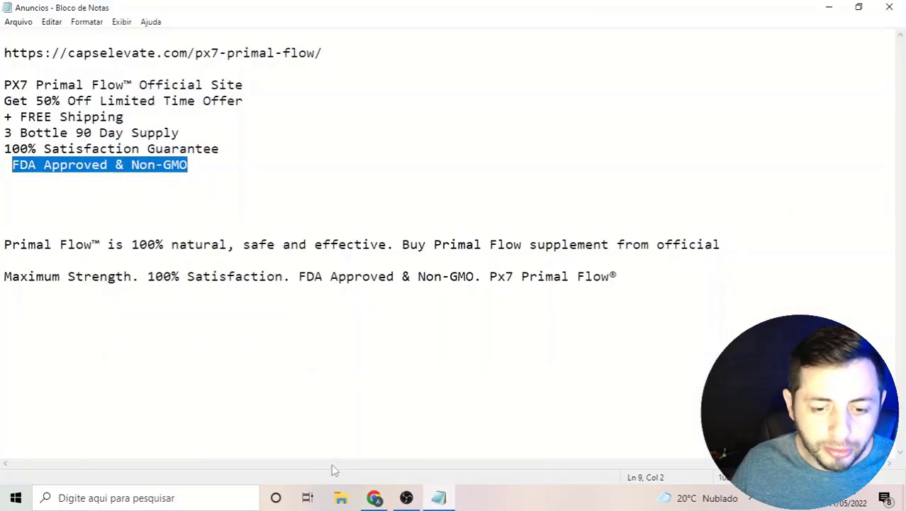
left_click(374, 497)
scroll(221, 422, "down", 1)
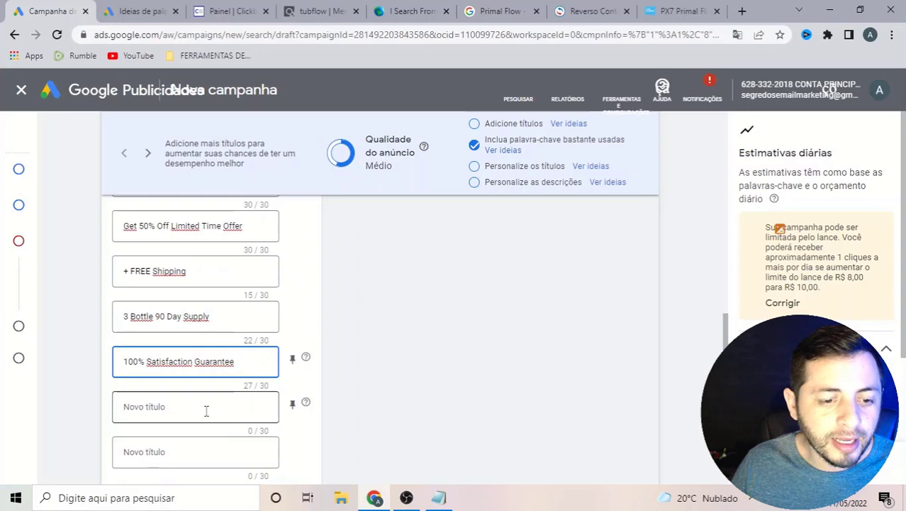
left_click(206, 411)
key("ctrl+v")
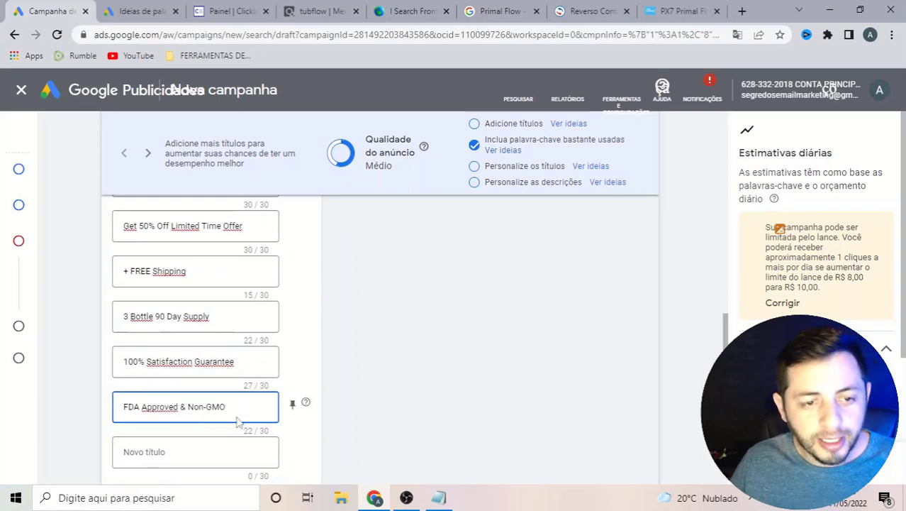
Copy "Primal Flow™ is 100% natural, safe and effective. Buy Primal Flow supplement from official" from the Notepad notes into the ad's first description.
scroll(239, 423, "down", 1)
scroll(239, 413, "down", 3)
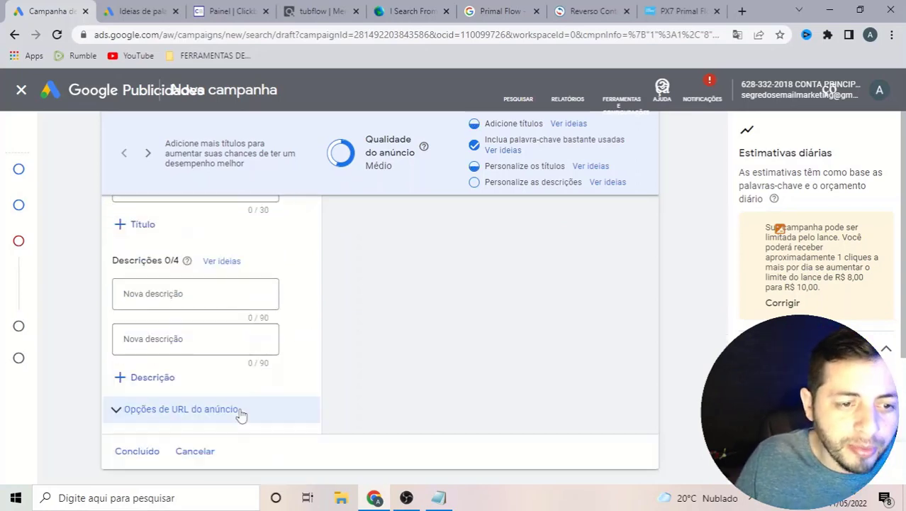
scroll(239, 409, "up", 1)
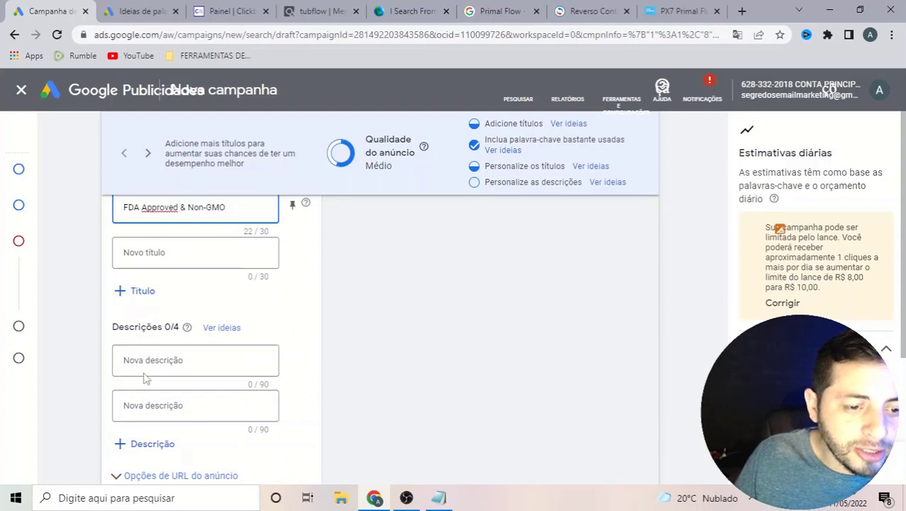
left_click(493, 10)
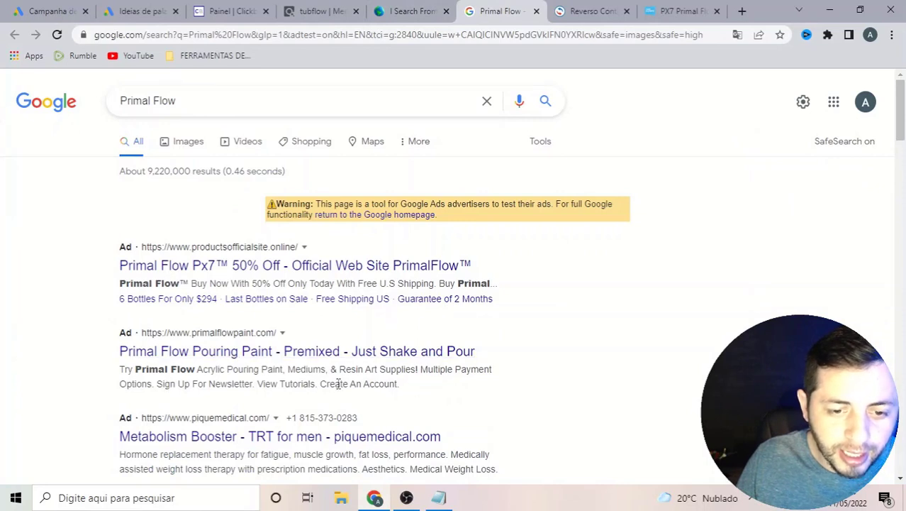
left_click(439, 497)
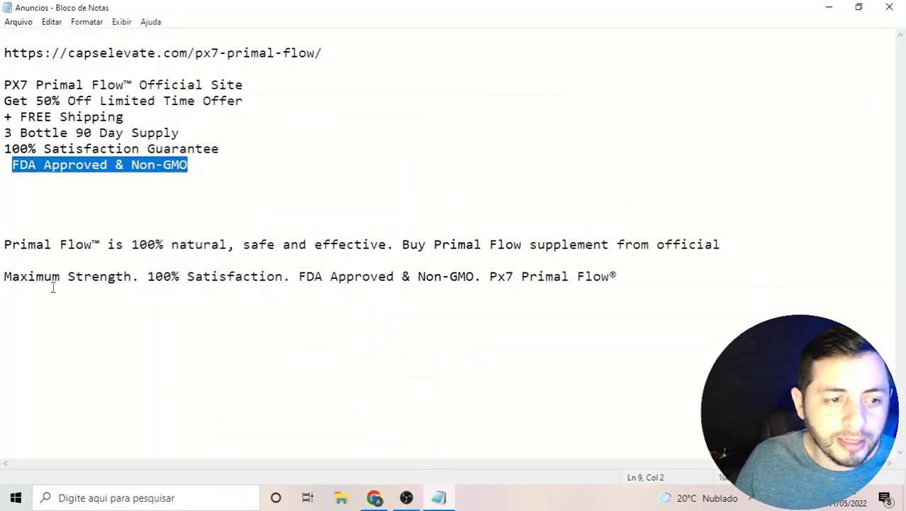
left_click_drag(6, 245, 601, 258)
key("ctrl+c")
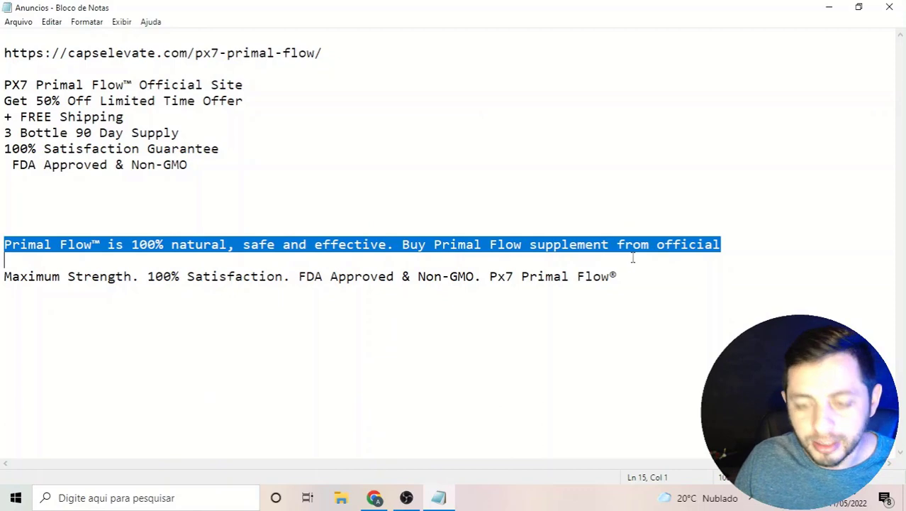
left_click(374, 497)
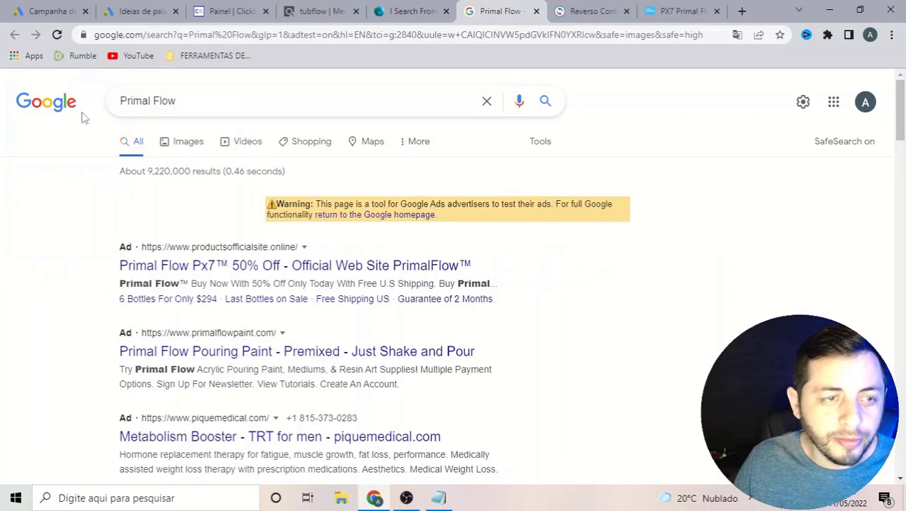
left_click(80, 7)
left_click(130, 360)
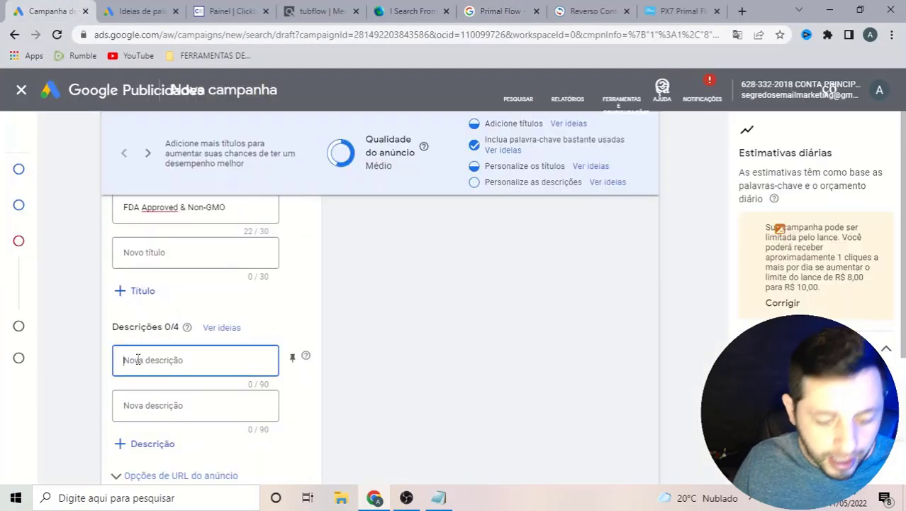
key("ctrl+v")
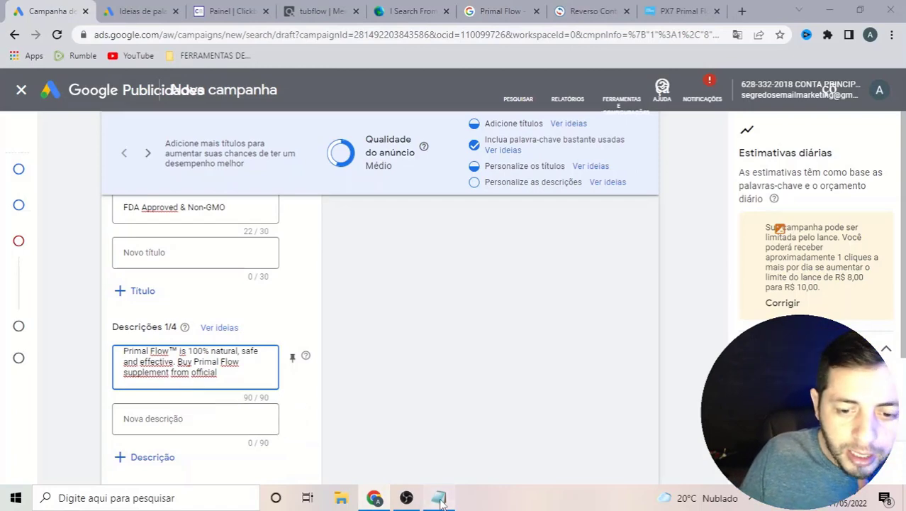
Copy "Maximum Strength. 100% Satisfaction. FDA Approved & Non-GMO. Px7 Primal Flow®" from the Notepad notes into the ad's second description.
left_click(439, 497)
left_click_drag(4, 276, 618, 277)
key("ctrl+c")
left_click(374, 497)
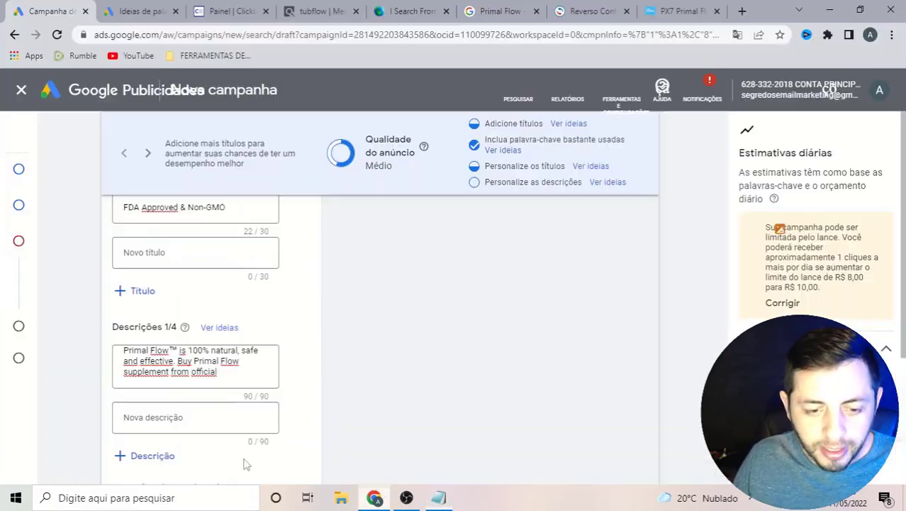
left_click(162, 424)
key("ctrl+v")
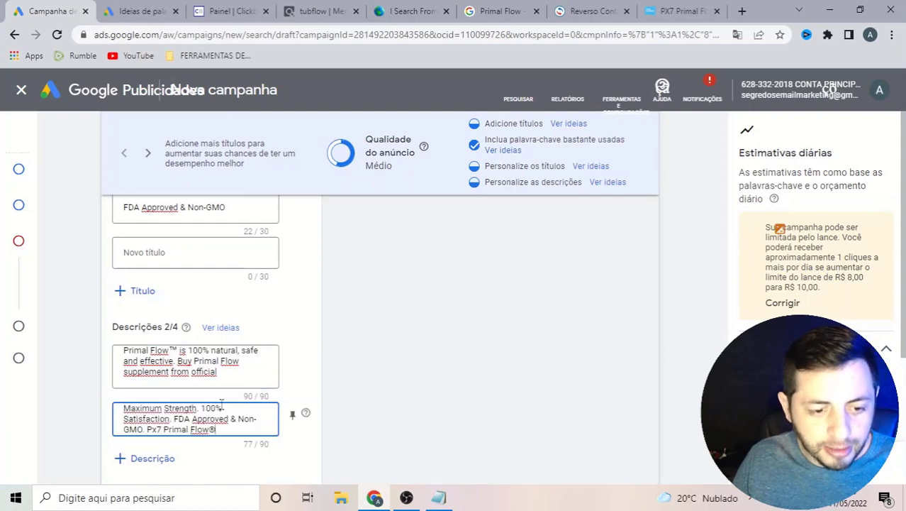
Review the ad's descriptions, headlines, preview and final URL, and check the PX7 Primal Flow landing page it points to.
scroll(218, 399, "down", 2)
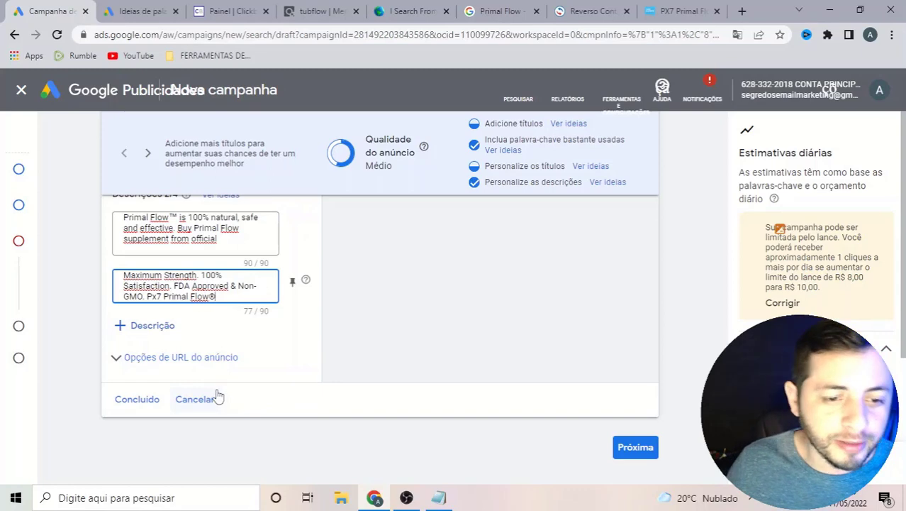
scroll(213, 394, "up", 4)
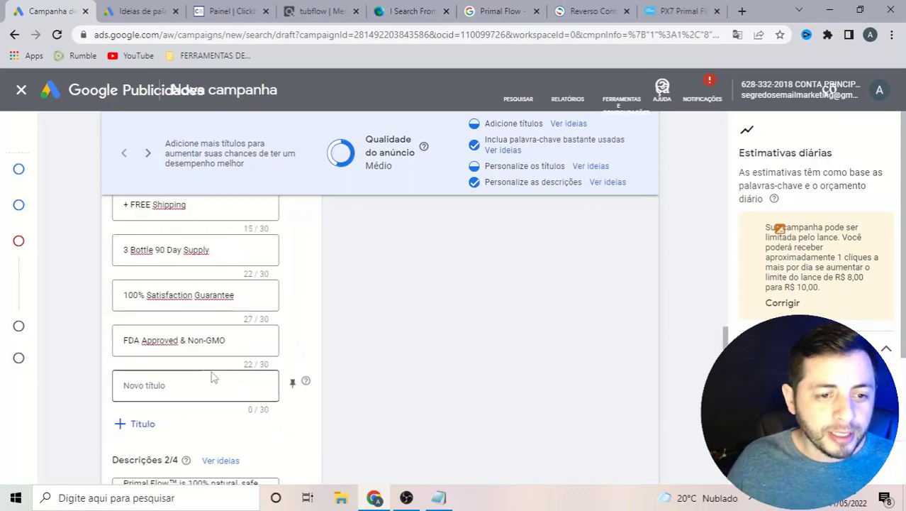
scroll(213, 378, "up", 4)
scroll(212, 376, "down", 1)
scroll(212, 376, "up", 1)
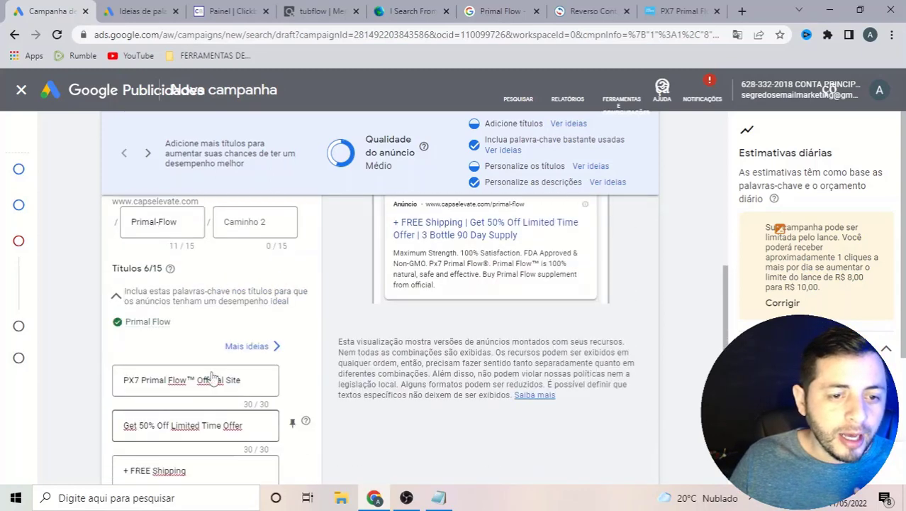
scroll(213, 378, "up", 3)
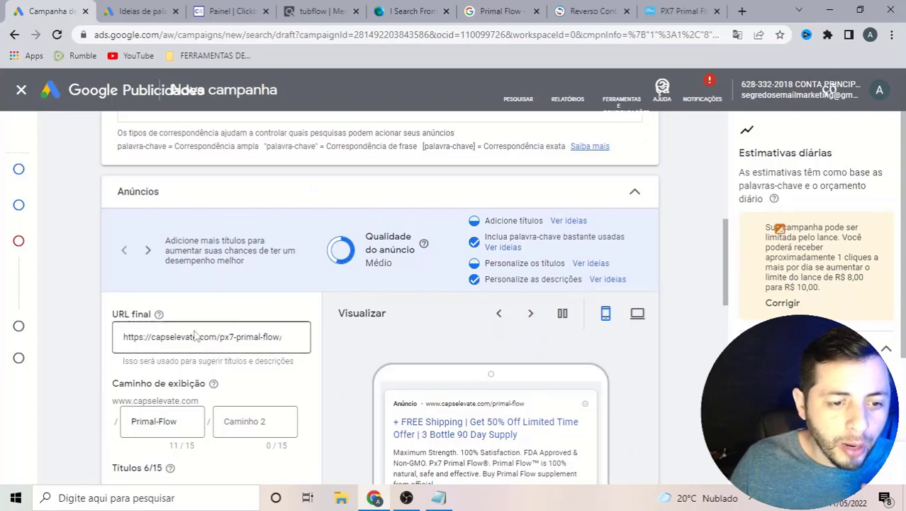
left_click(681, 19)
scroll(454, 206, "down", 3)
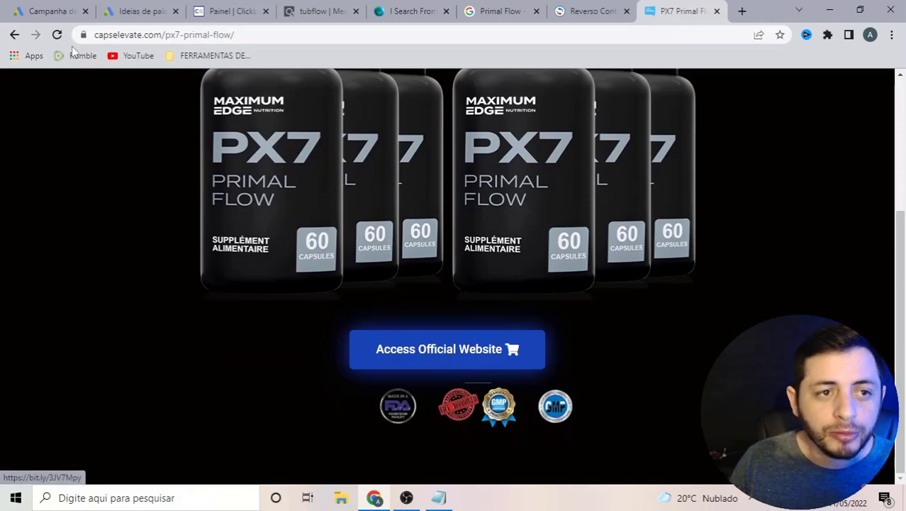
left_click(50, 12)
scroll(240, 363, "down", 5)
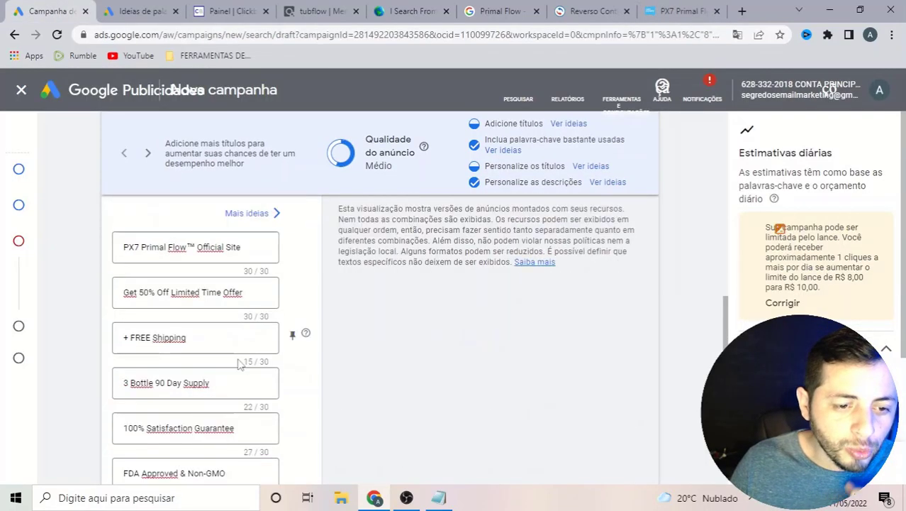
Finish the ad and advance the campaign setup to the extensions stage.
scroll(240, 363, "down", 8)
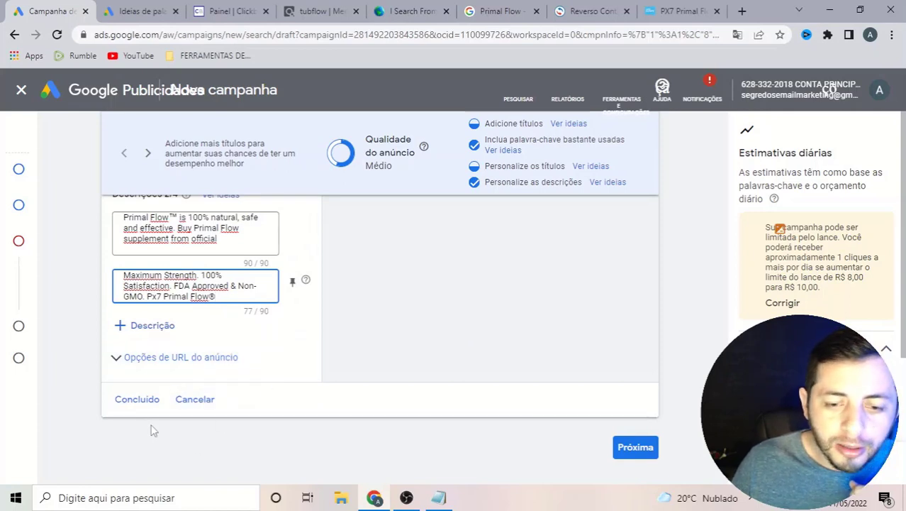
left_click(142, 402)
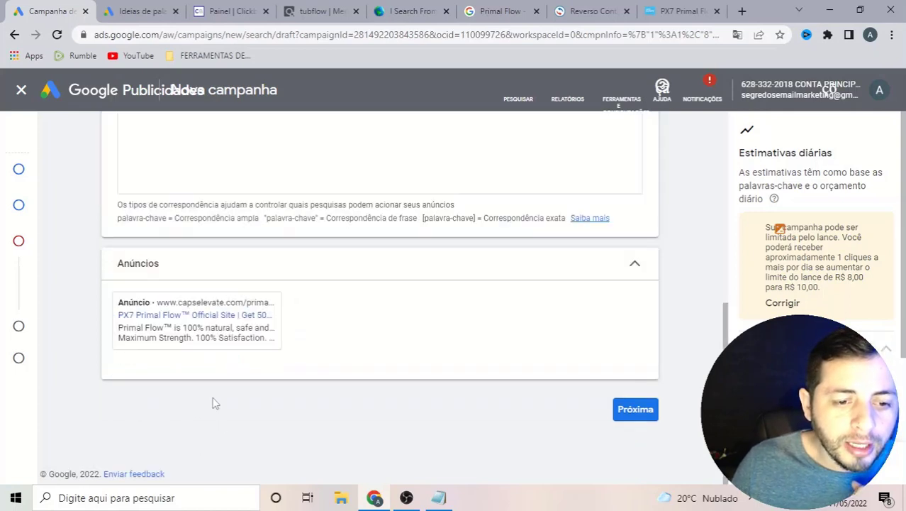
mouse_move(223, 358)
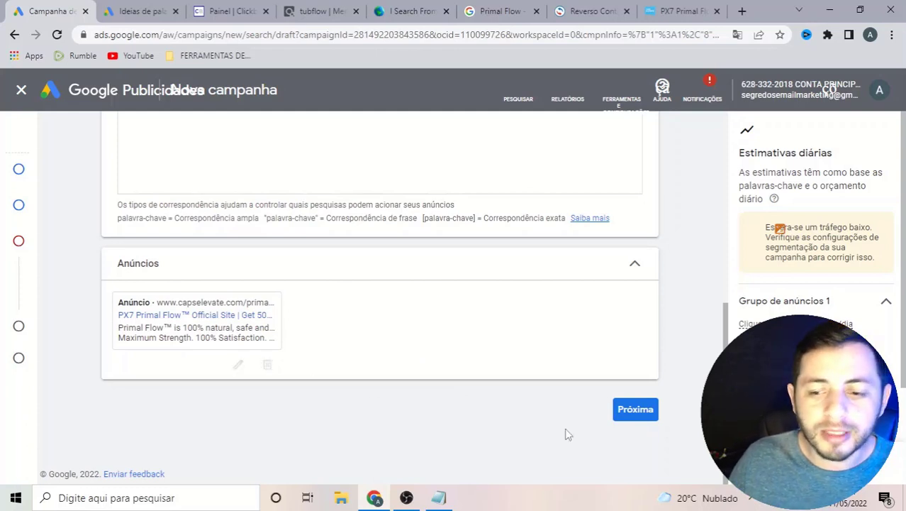
left_click(639, 415)
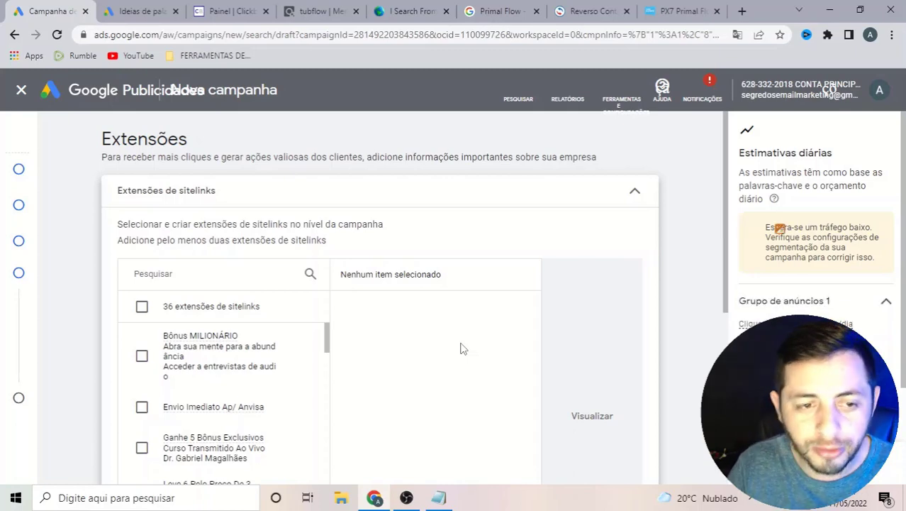
Look over the available ad extensions and proceed to the campaign review without adding any.
scroll(426, 334, "down", 5)
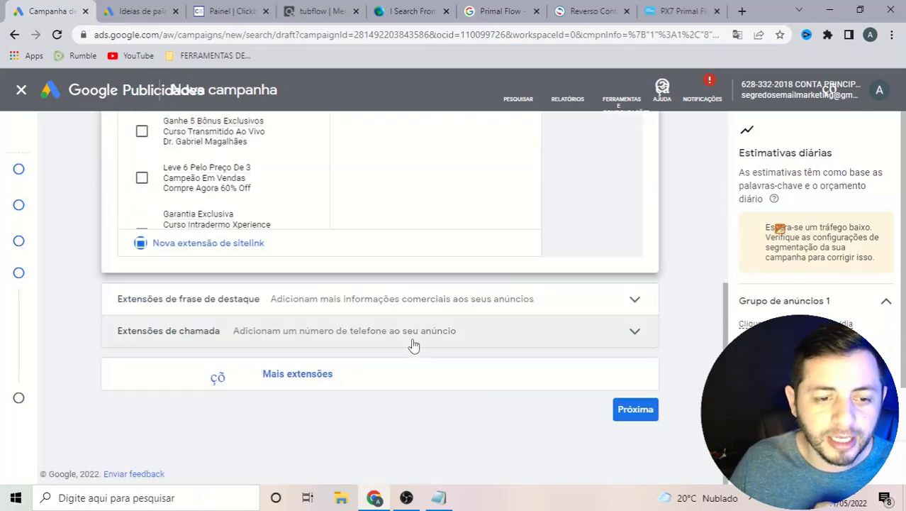
scroll(323, 417, "up", 5)
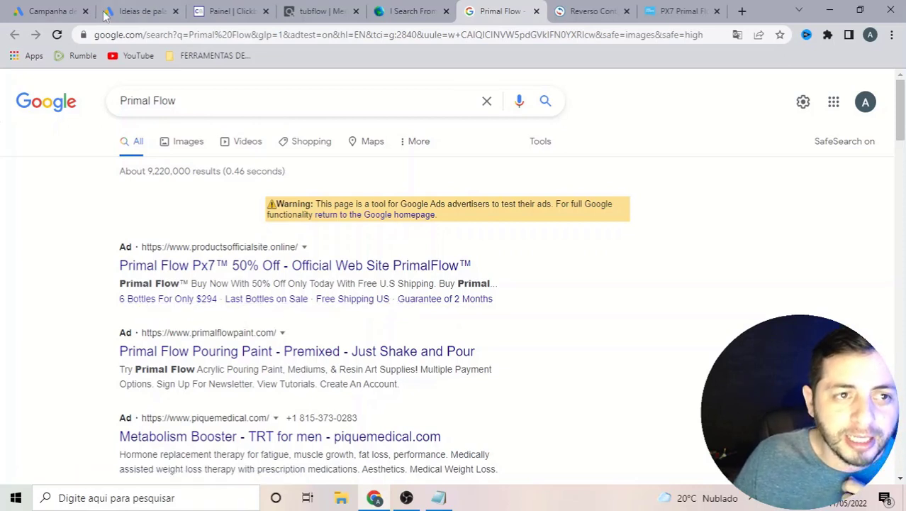
left_click(43, 10)
scroll(346, 340, "down", 5)
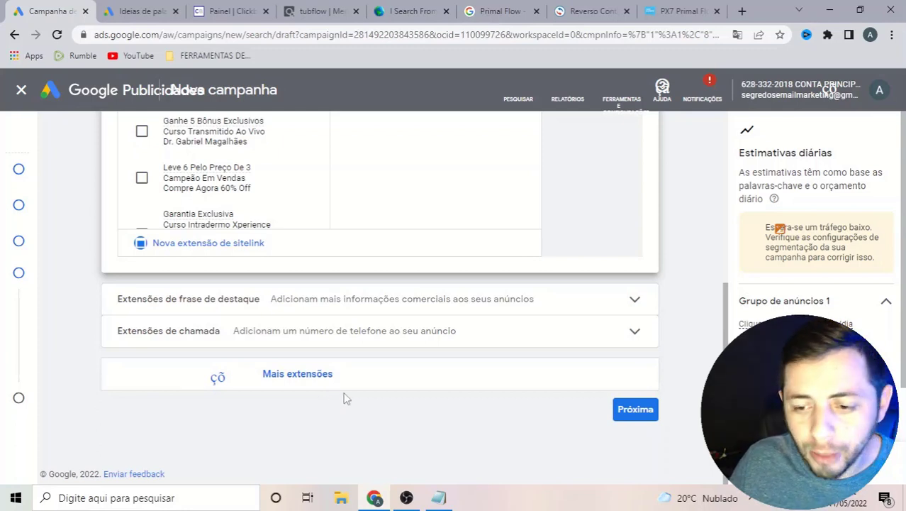
left_click(633, 412)
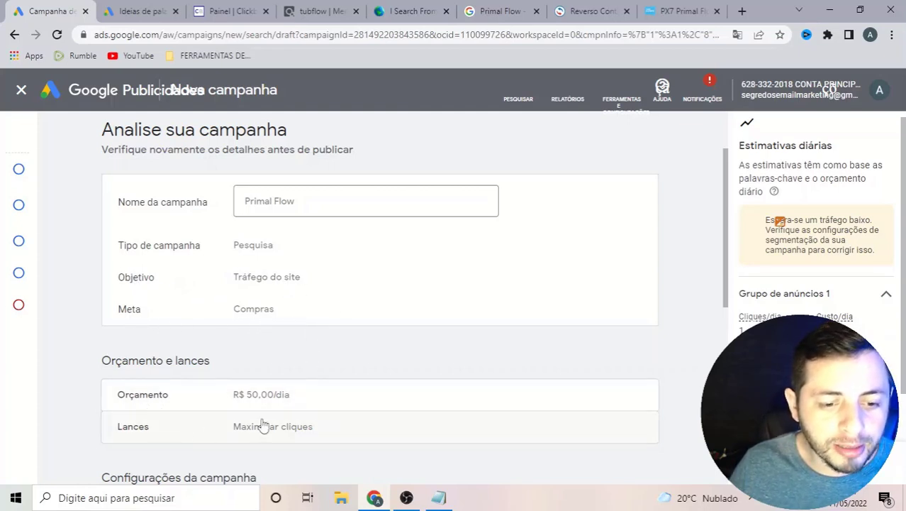
Check the budget, bidding, targeting, keyword and ad summary, and publish the campaign despite the missing ad information.
scroll(263, 422, "down", 2)
scroll(261, 376, "down", 1)
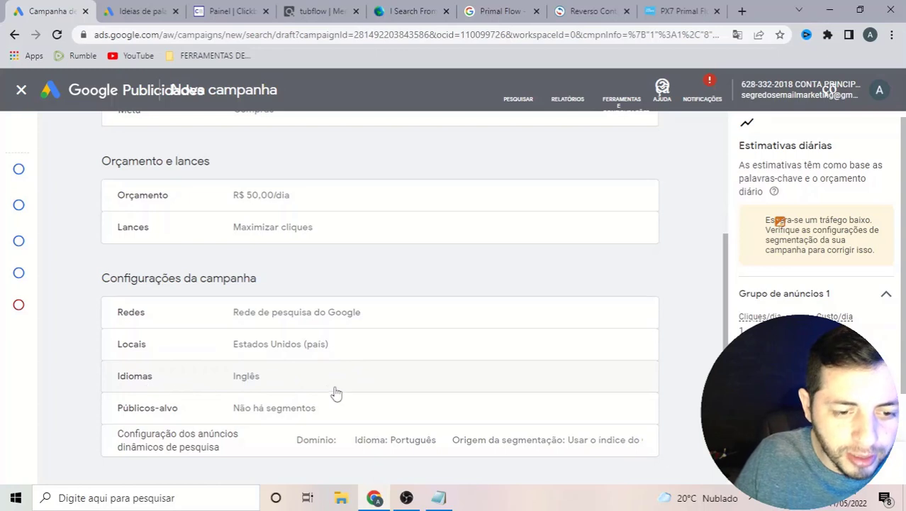
scroll(336, 392, "down", 2)
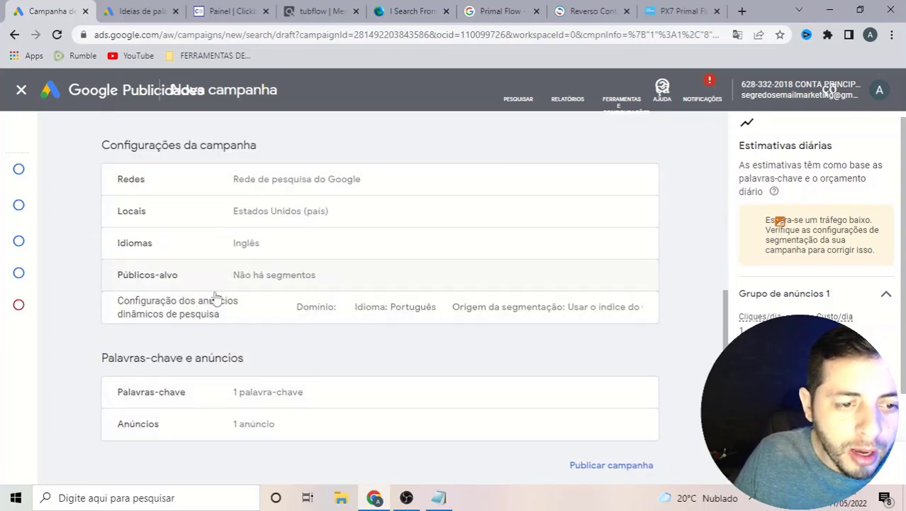
scroll(372, 342, "down", 2)
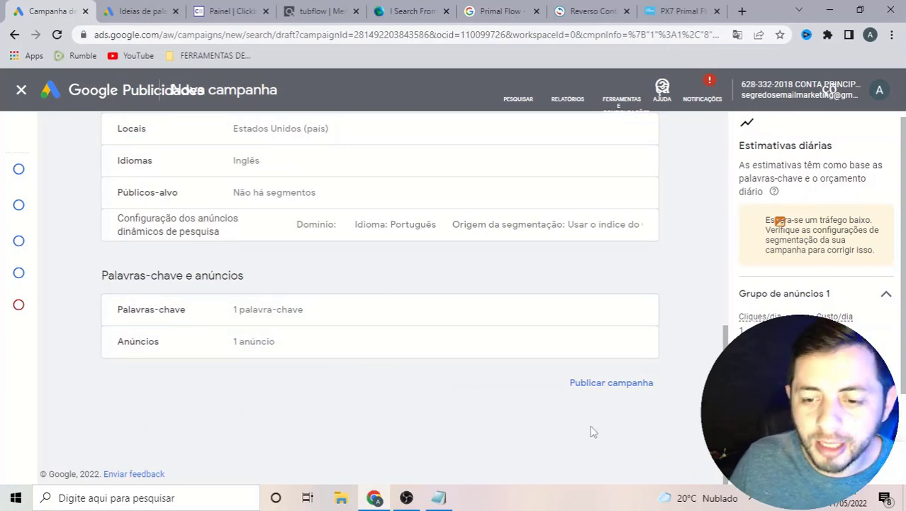
left_click(619, 385)
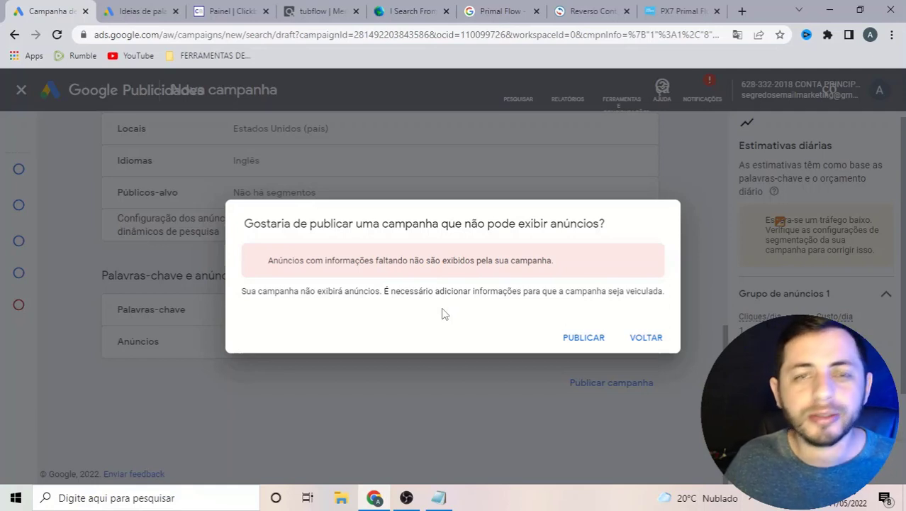
left_click(583, 338)
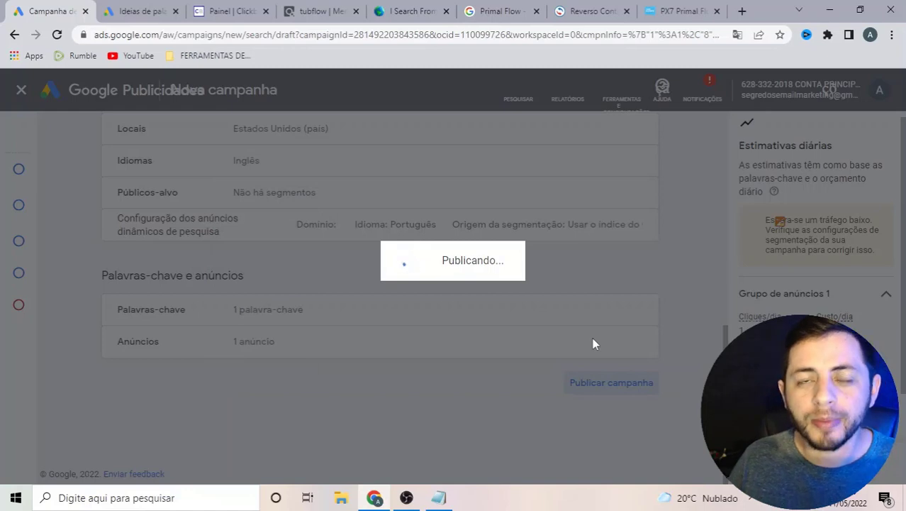